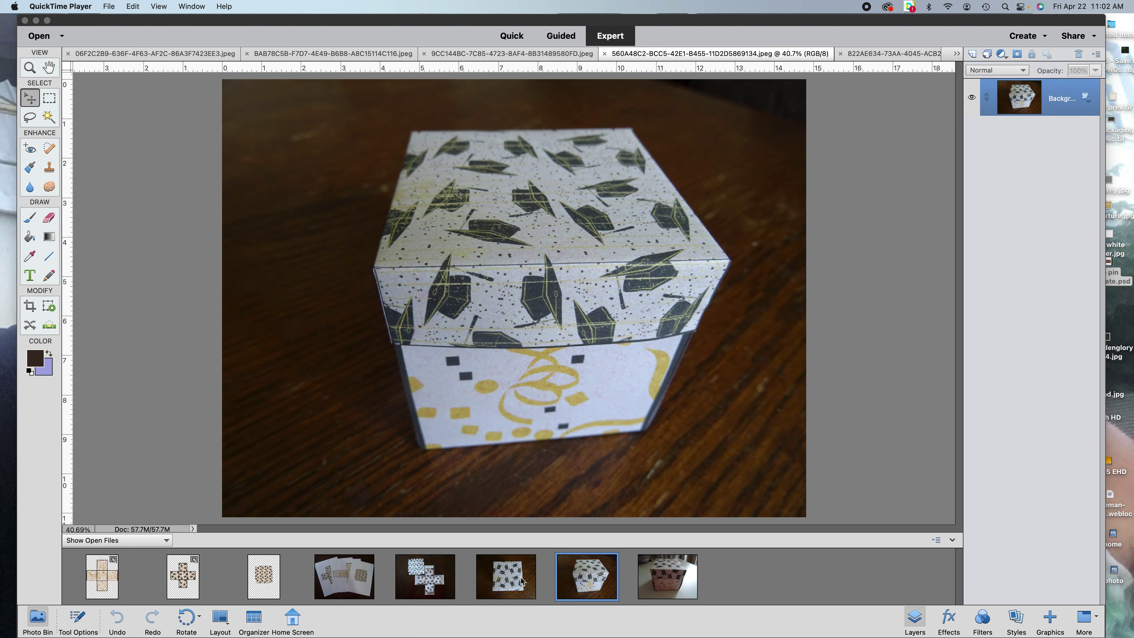
- Browse the printed-template, cross-net and finished-box photos, then bring up Finder's KDS @ PLUS folder
{"action": "left_click", "coordinate": [348, 581]}
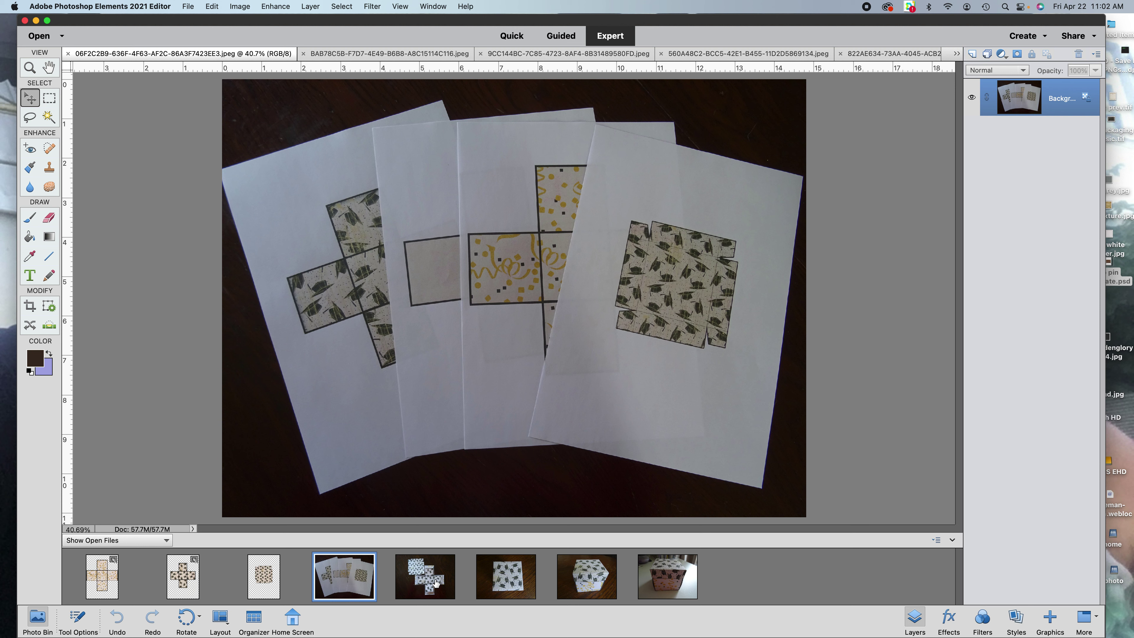
{"action": "left_click", "coordinate": [438, 582]}
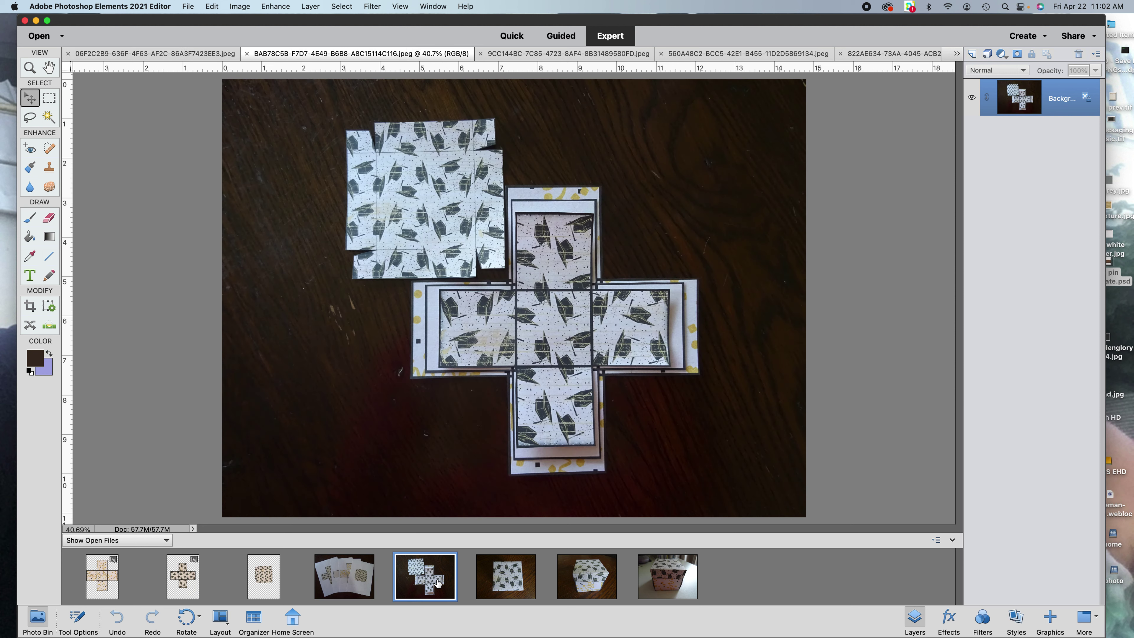
{"action": "left_click", "coordinate": [590, 579]}
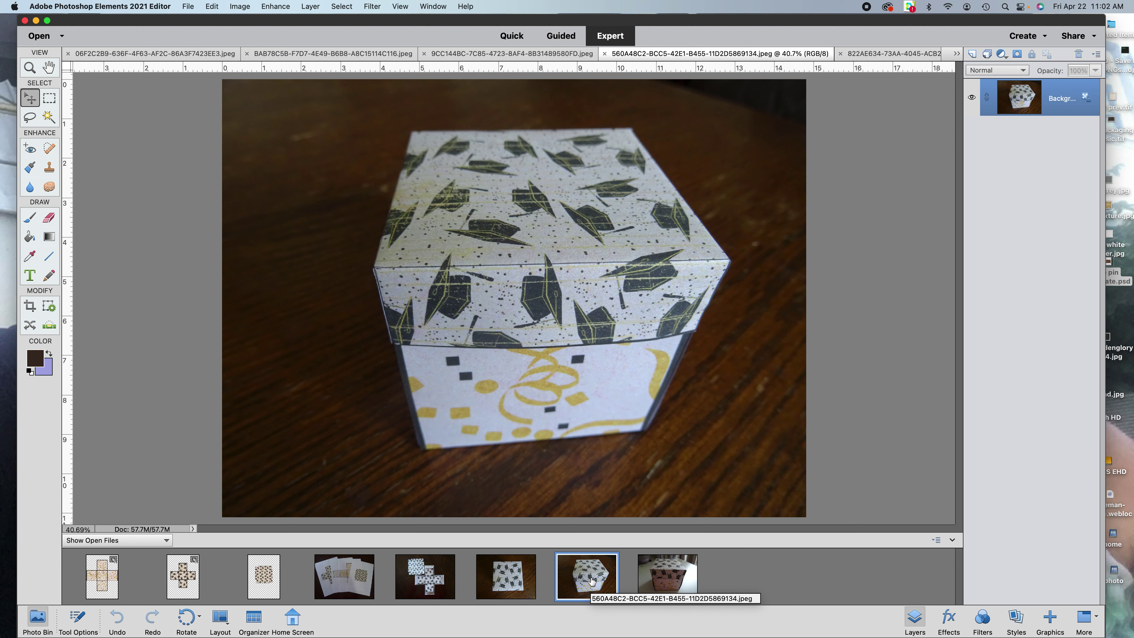
{"action": "left_click", "coordinate": [662, 580]}
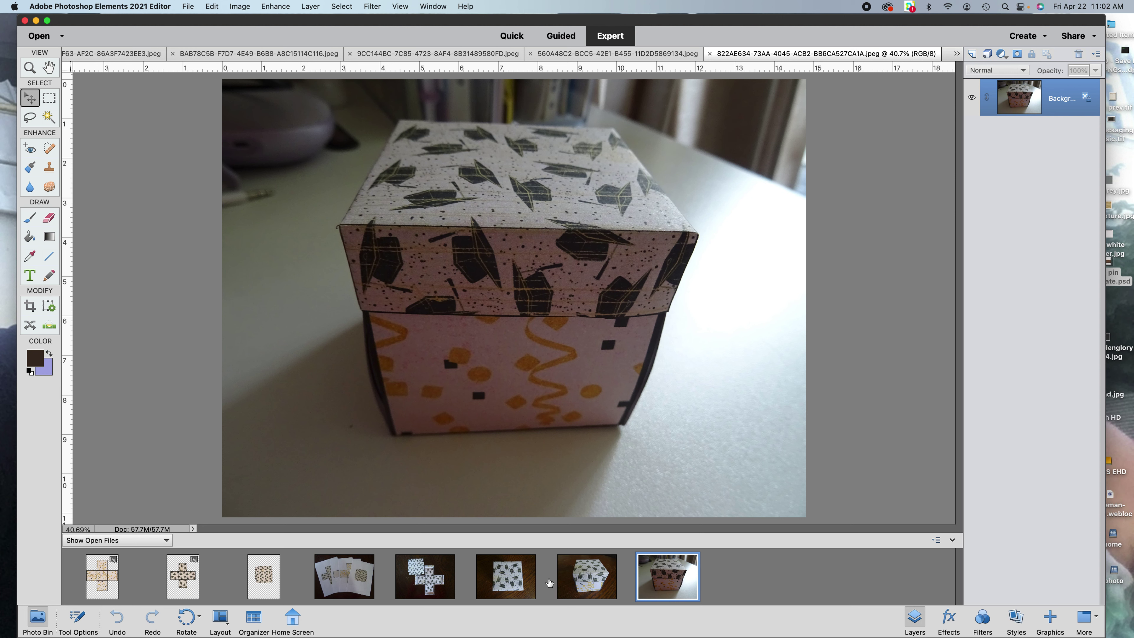
{"action": "left_click", "coordinate": [575, 582]}
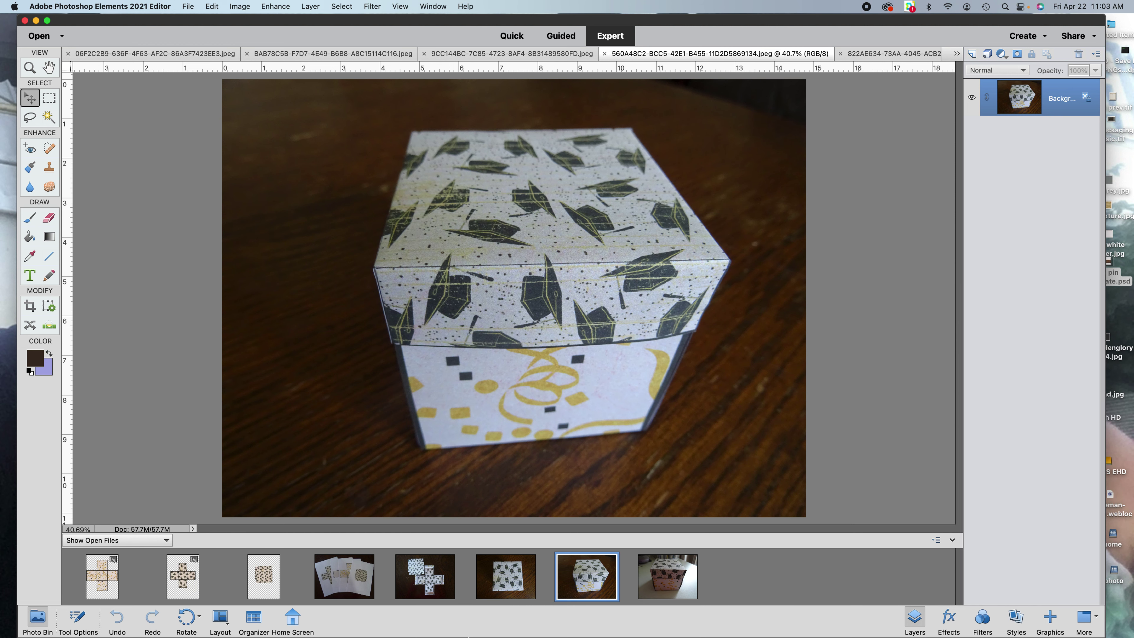
{"action": "left_click", "coordinate": [192, 610]}
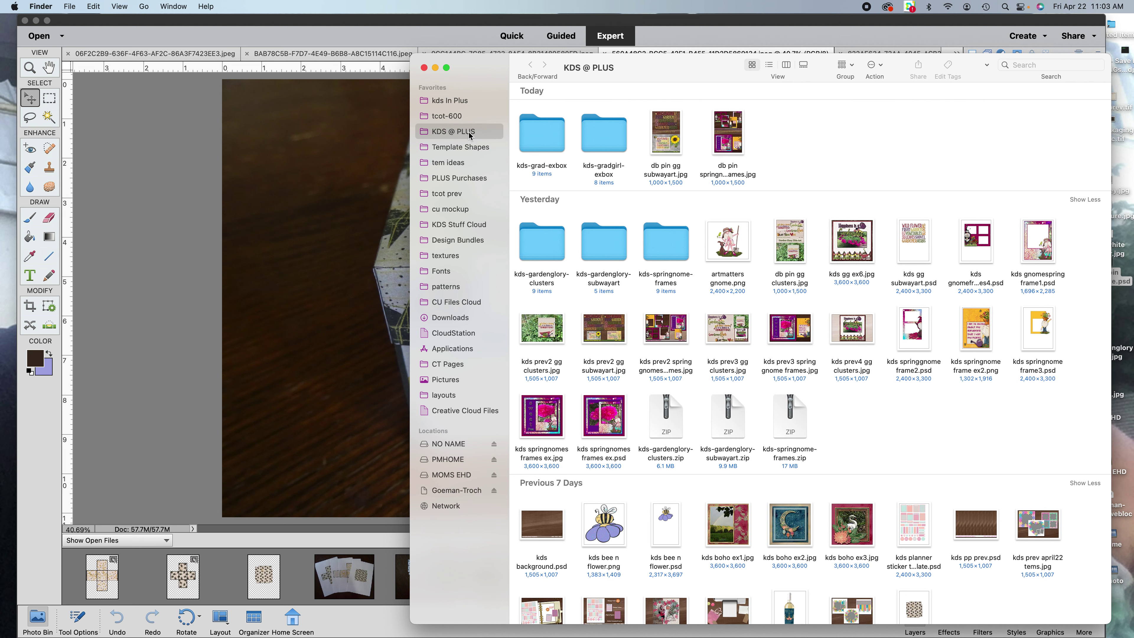
- Review the template files in the kds-grad-exbox folder and go back to Photoshop Elements
{"action": "double_click", "coordinate": [547, 135]}
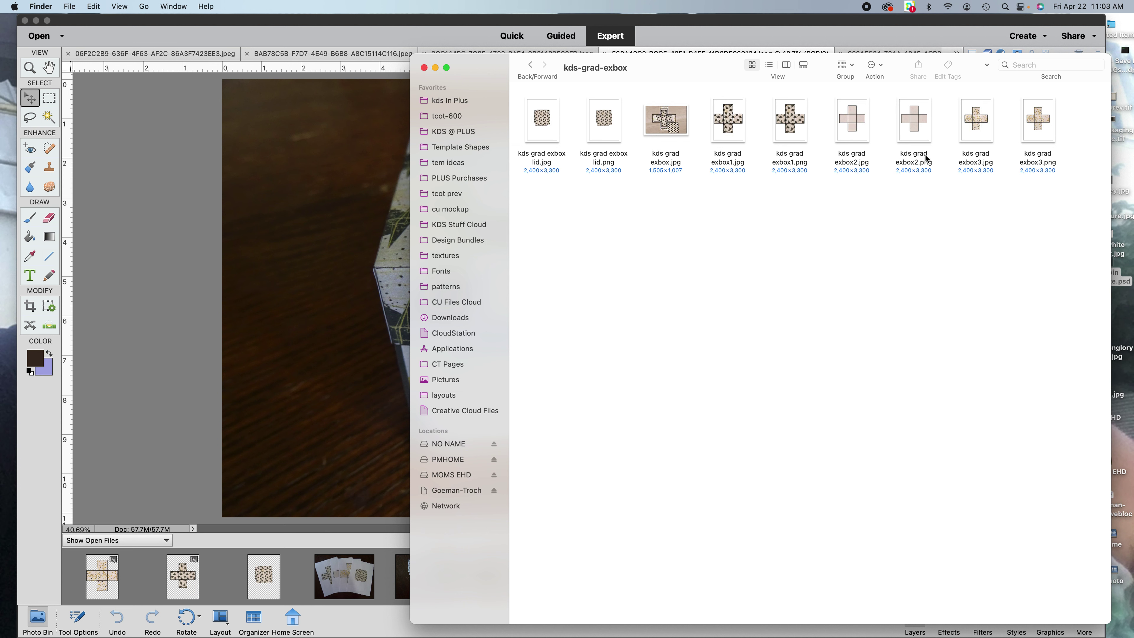
{"action": "left_click", "coordinate": [238, 506]}
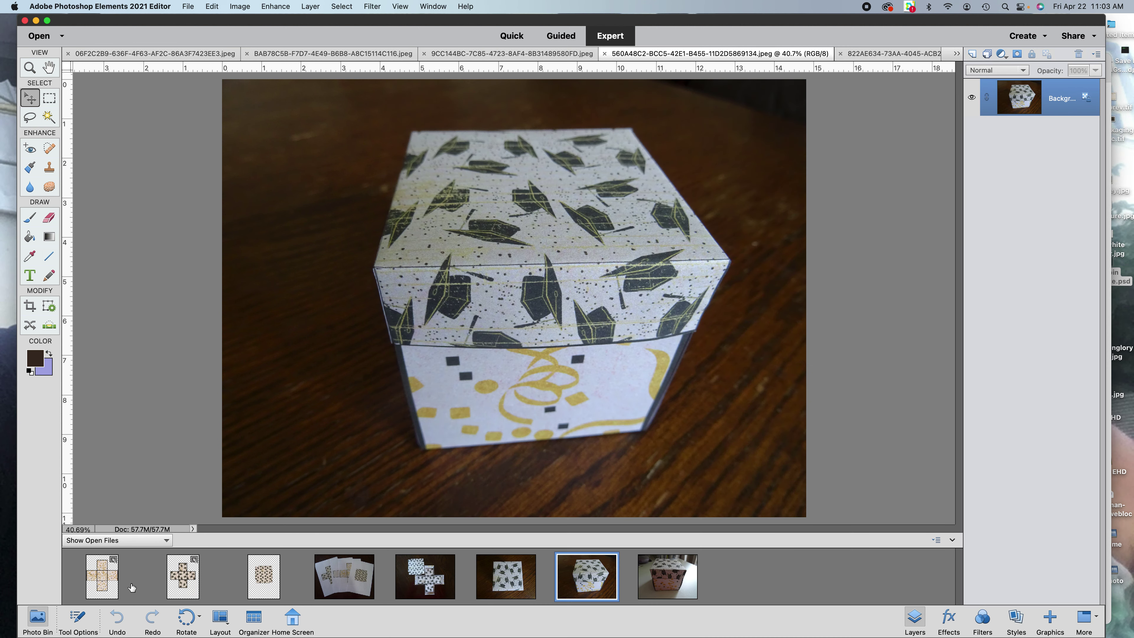
- Place the exbox3 graduation-cap template into kds grad exbox1.psd, scaled to 125.76% over the cross net
{"action": "left_click", "coordinate": [107, 583]}
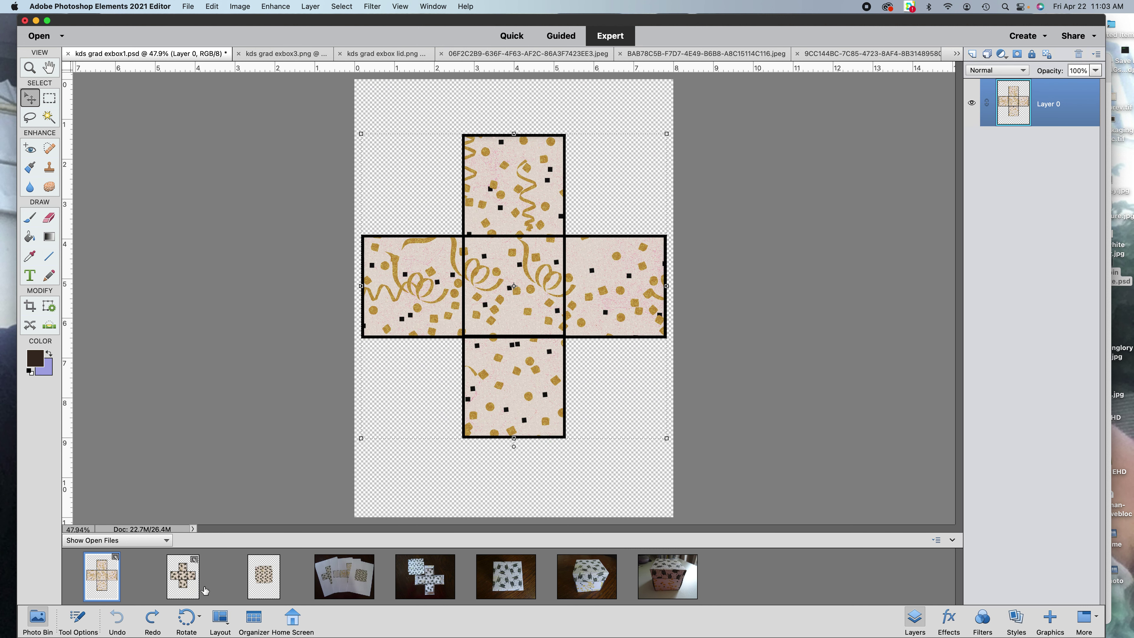
{"action": "left_click_drag", "start_coordinate": [180, 584], "coordinate": [489, 319]}
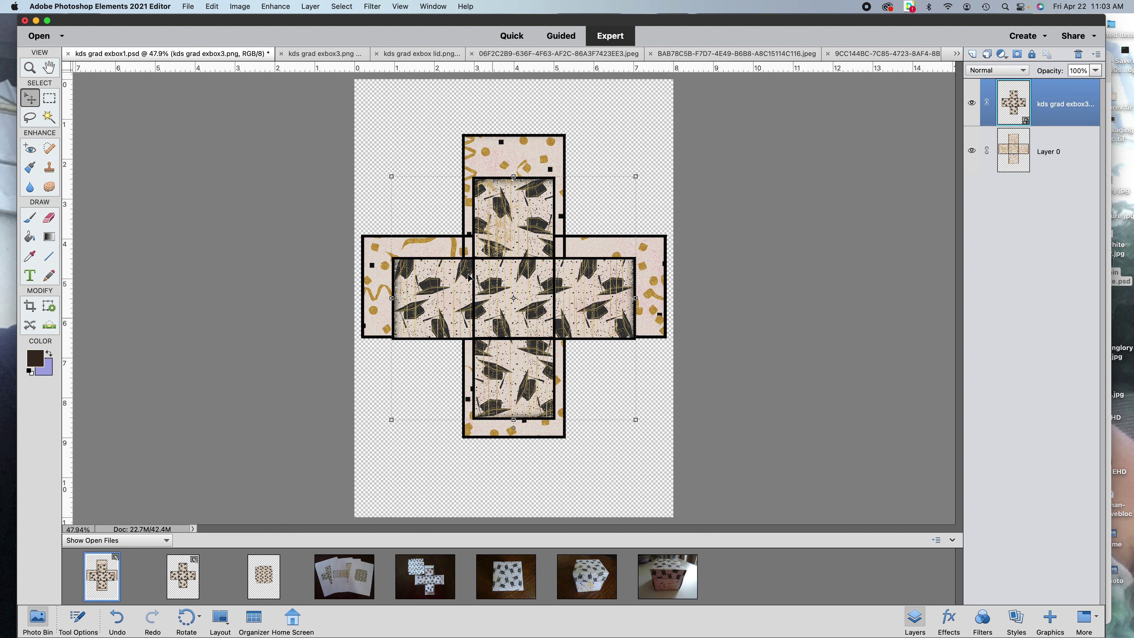
{"action": "left_click_drag", "start_coordinate": [391, 176], "coordinate": [352, 149]}
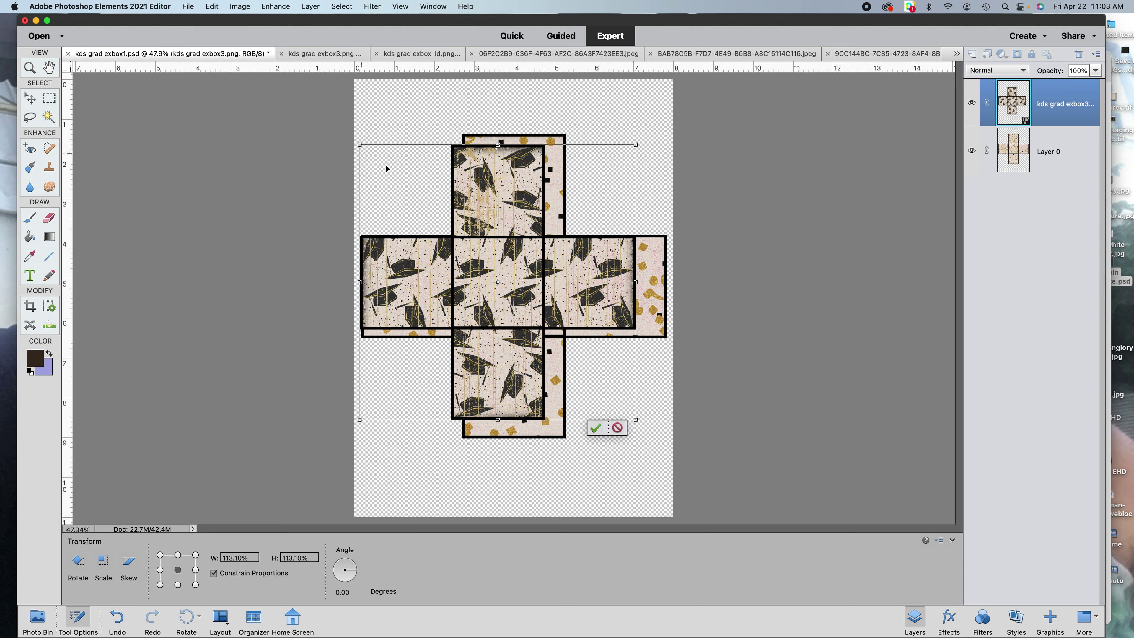
{"action": "mouse_move", "coordinate": [493, 214]}
{"action": "left_mouse_down"}
{"action": "mouse_move", "coordinate": [502, 206]}
{"action": "mouse_move", "coordinate": [487, 214]}
{"action": "left_mouse_up"}
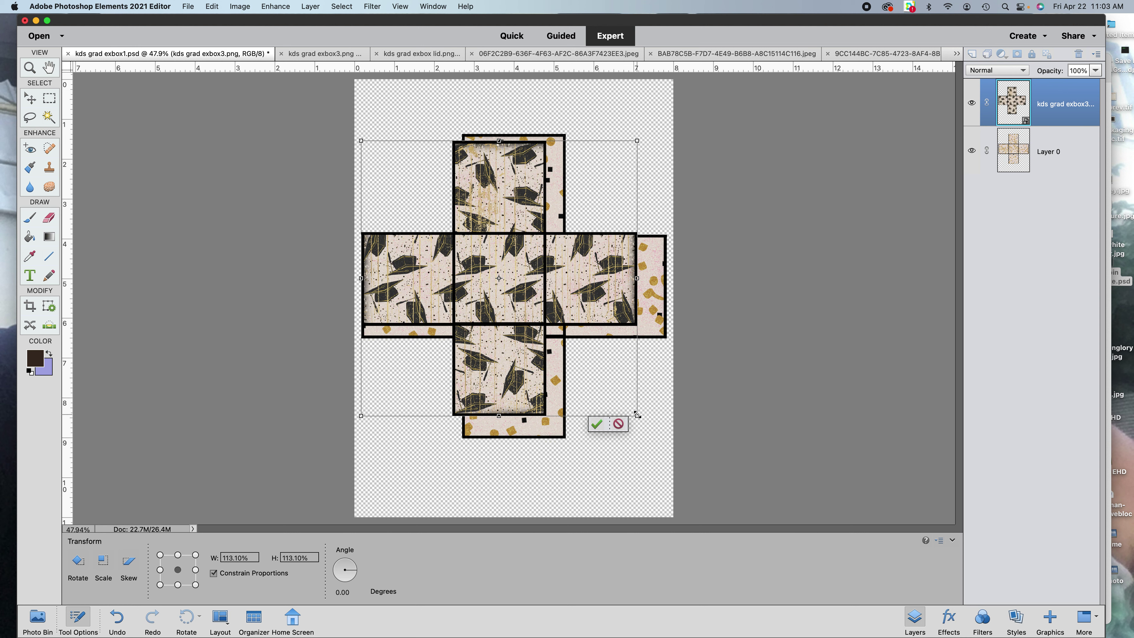
{"action": "left_click_drag", "start_coordinate": [637, 416], "coordinate": [658, 439]}
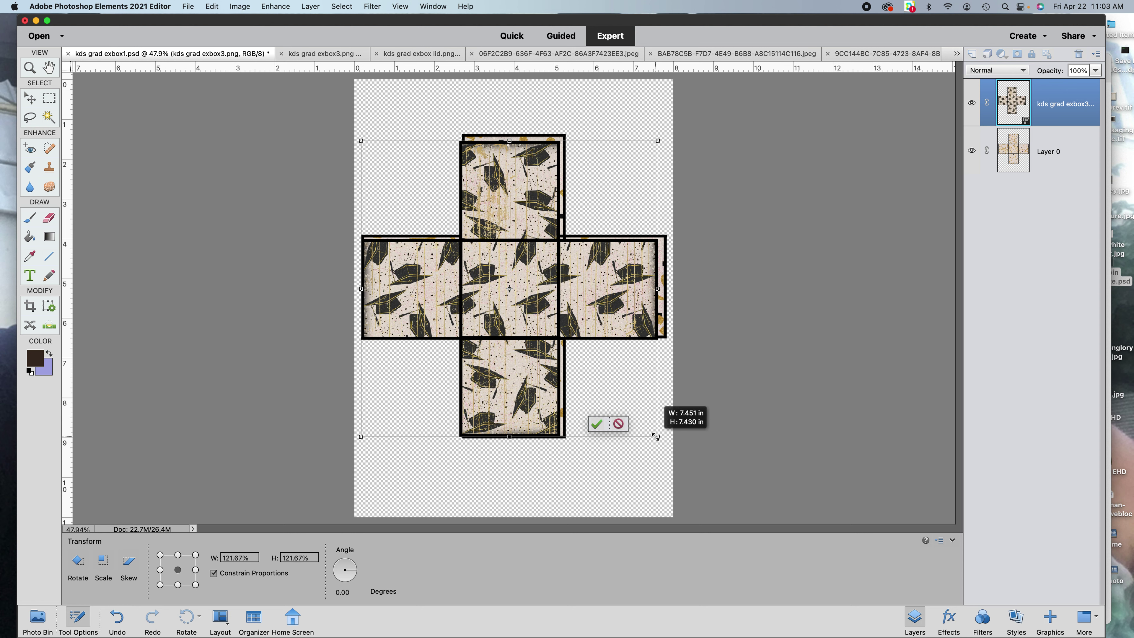
{"action": "left_click_drag", "start_coordinate": [522, 229], "coordinate": [523, 229]}
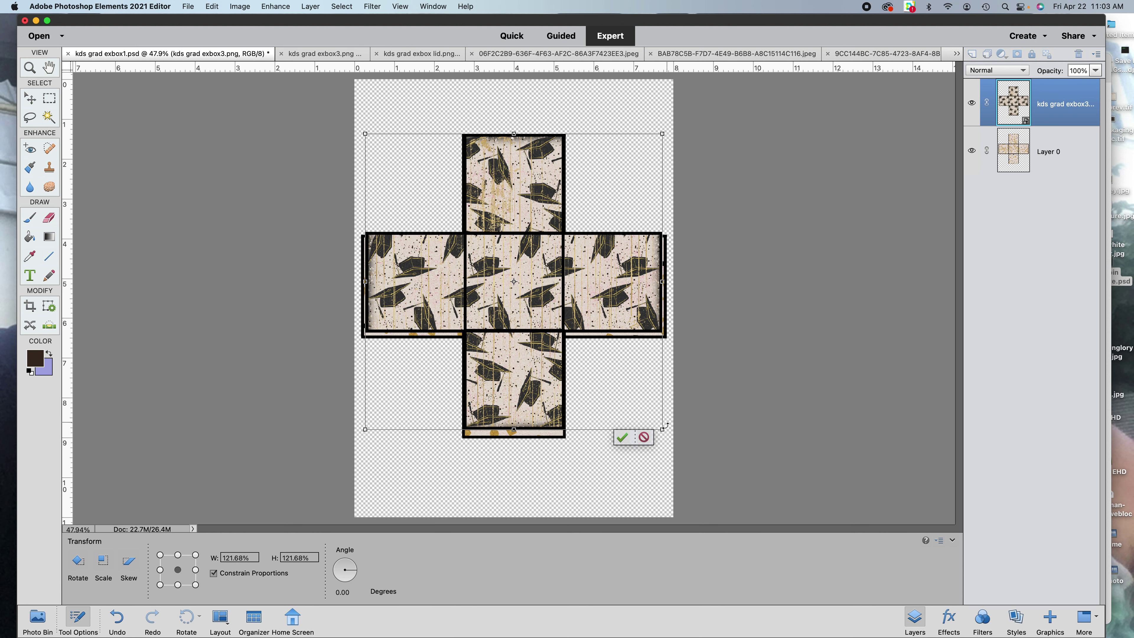
{"action": "left_click_drag", "start_coordinate": [660, 431], "coordinate": [669, 436]}
{"action": "left_click_drag", "start_coordinate": [365, 436], "coordinate": [362, 438]}
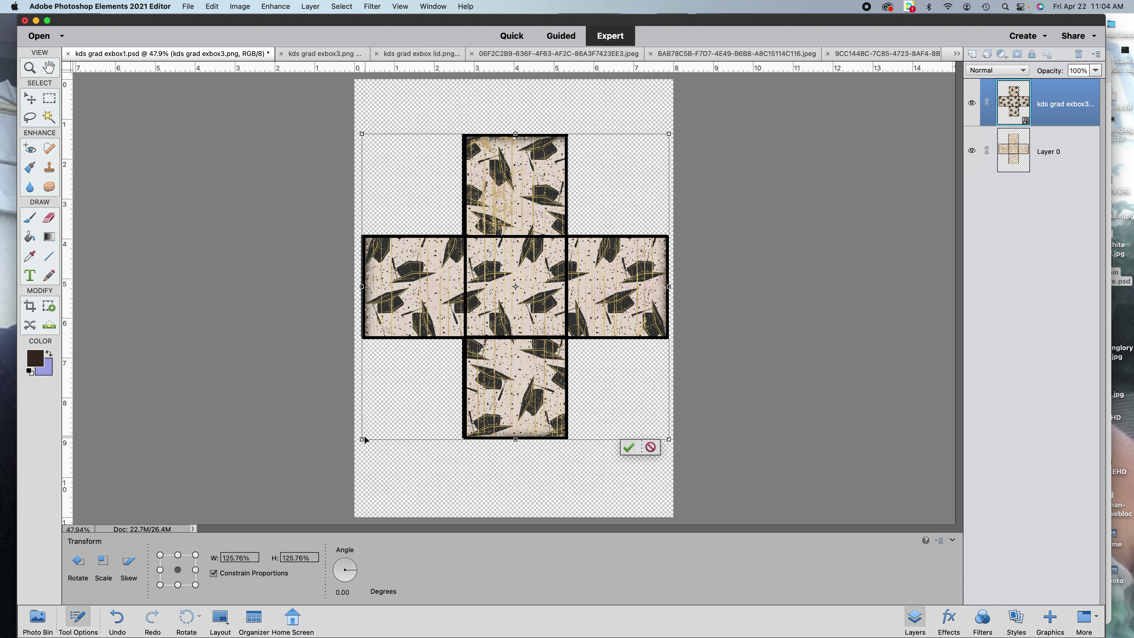
{"action": "left_click_drag", "start_coordinate": [360, 440], "coordinate": [362, 441]}
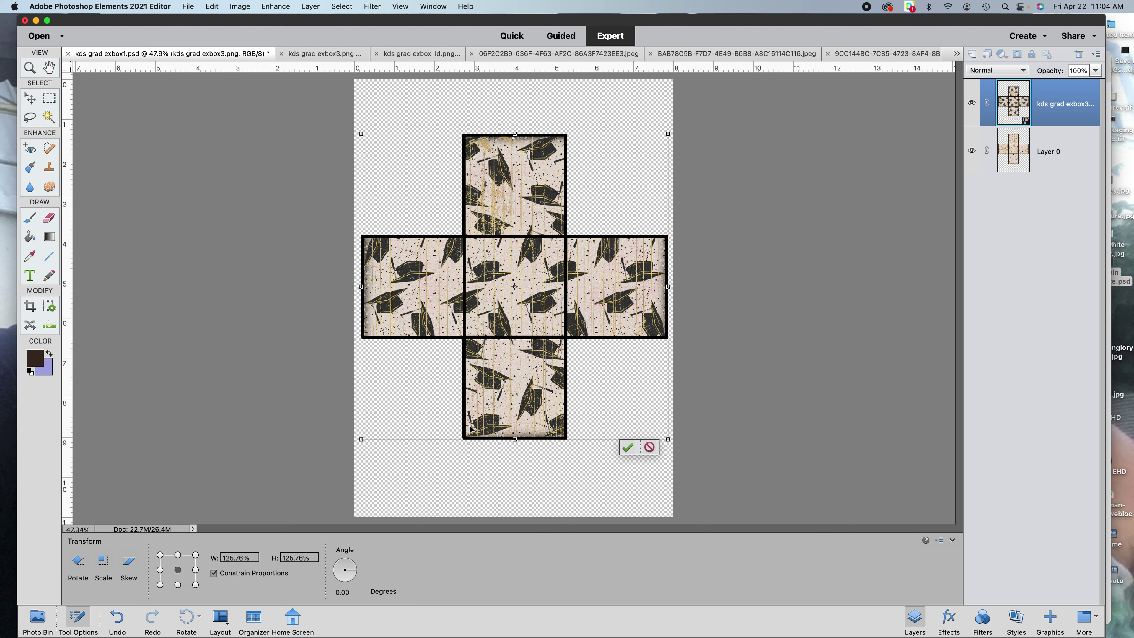
{"action": "left_click", "coordinate": [627, 448]}
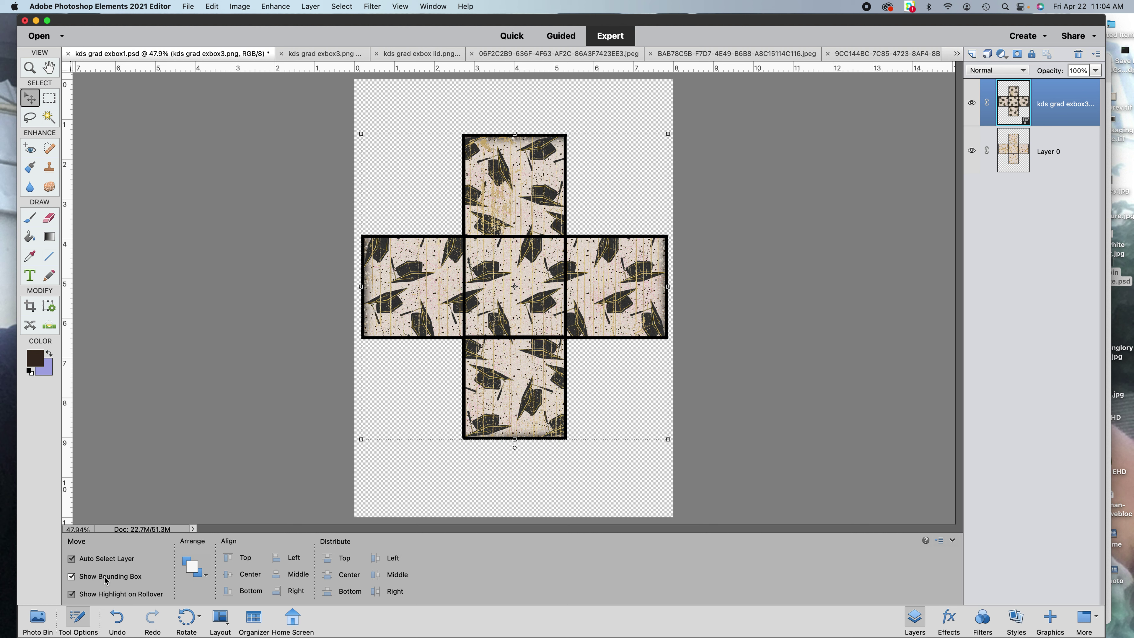
- Show the Photo Bin and hide the exbox3 graduation-cap layer to reveal the confetti Layer 0
{"action": "left_click", "coordinate": [38, 620]}
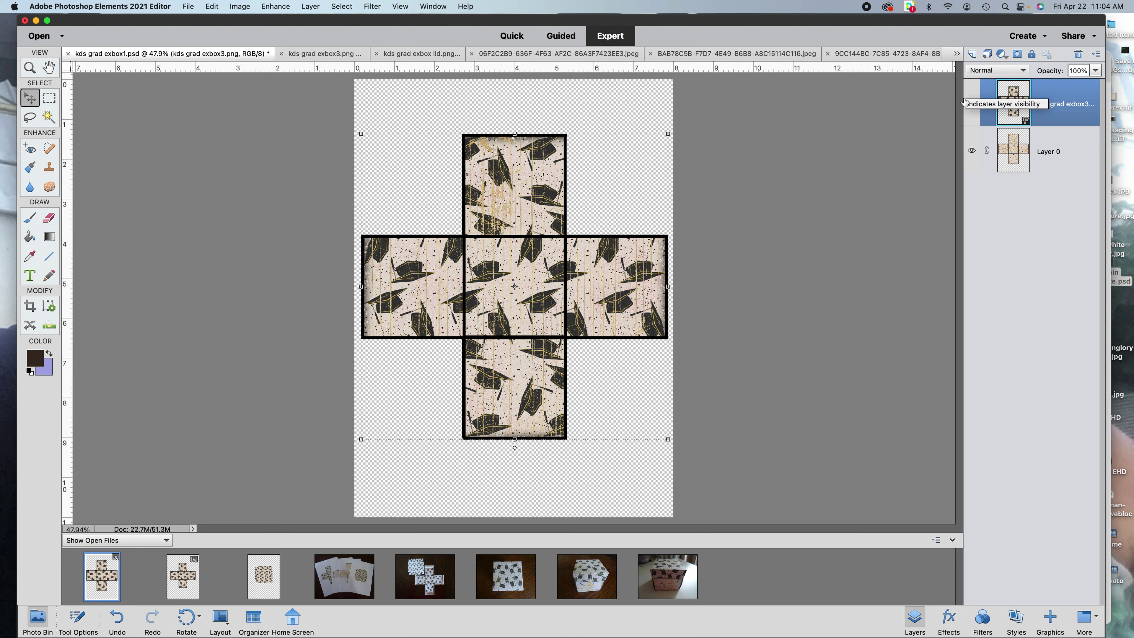
{"action": "left_click", "coordinate": [971, 105]}
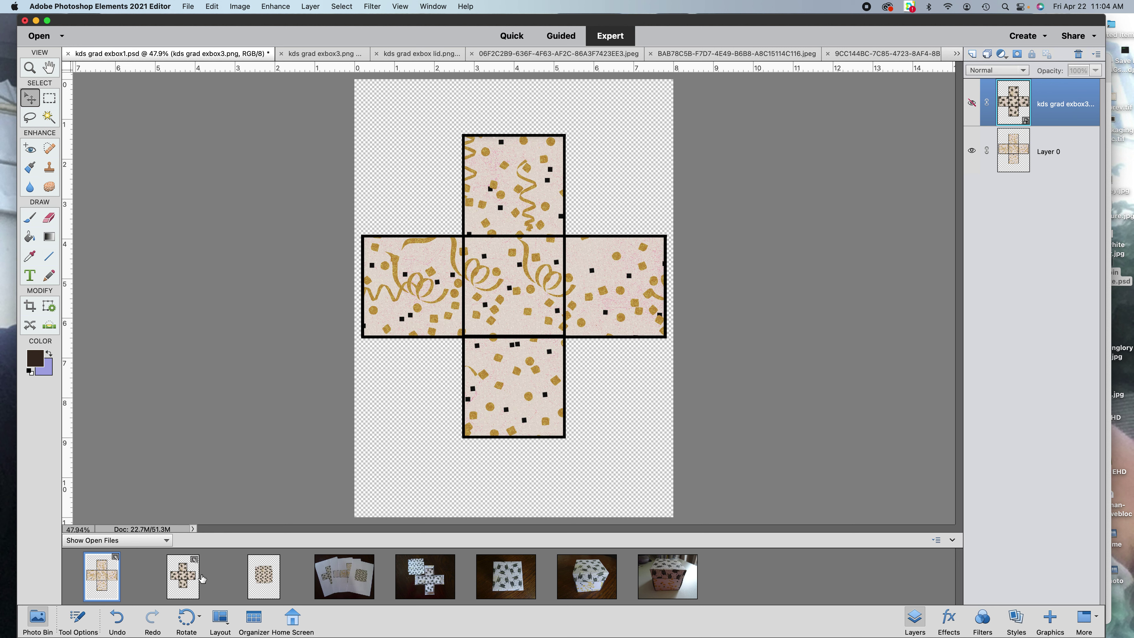
- Drag the confetti exbox1 template into kds grad exbox3.png and shrink it to fit the outline
{"action": "left_click", "coordinate": [183, 580]}
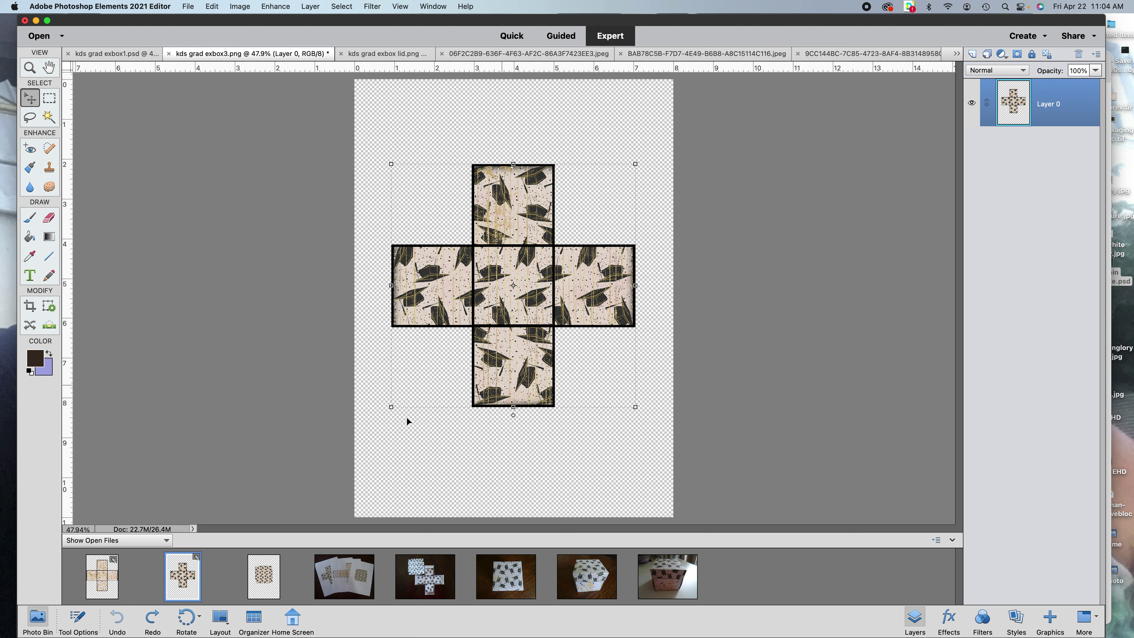
{"action": "left_click_drag", "start_coordinate": [106, 584], "coordinate": [558, 296]}
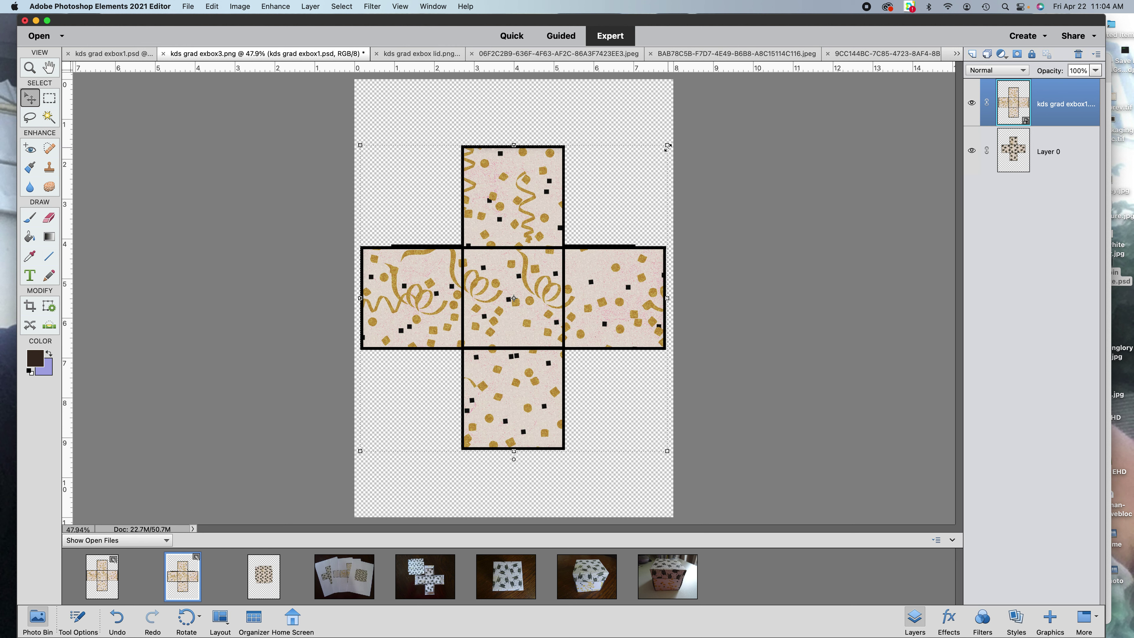
{"action": "left_click_drag", "start_coordinate": [655, 160], "coordinate": [525, 250]}
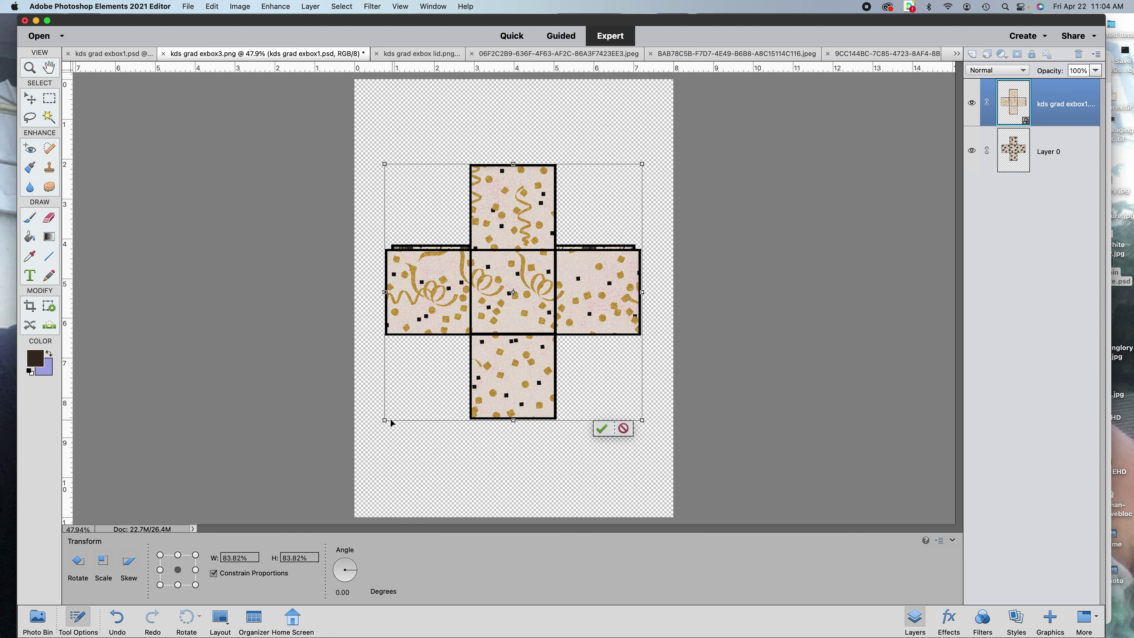
{"action": "left_click_drag", "start_coordinate": [386, 421], "coordinate": [392, 410]}
{"action": "left_click_drag", "start_coordinate": [641, 410], "coordinate": [634, 407]}
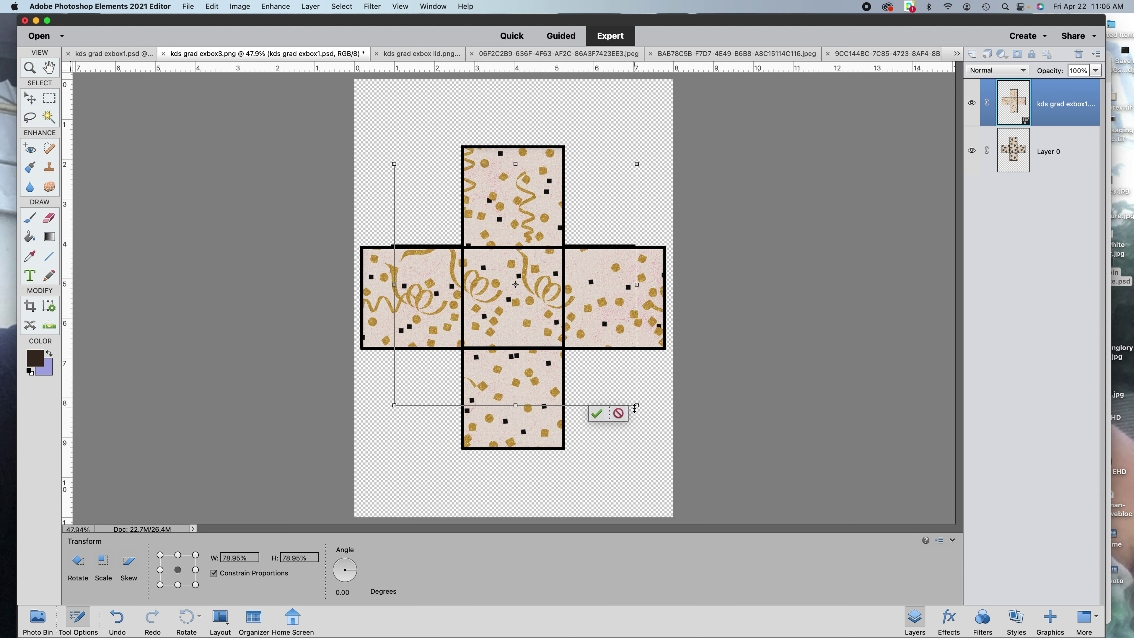
{"action": "left_click", "coordinate": [596, 414]}
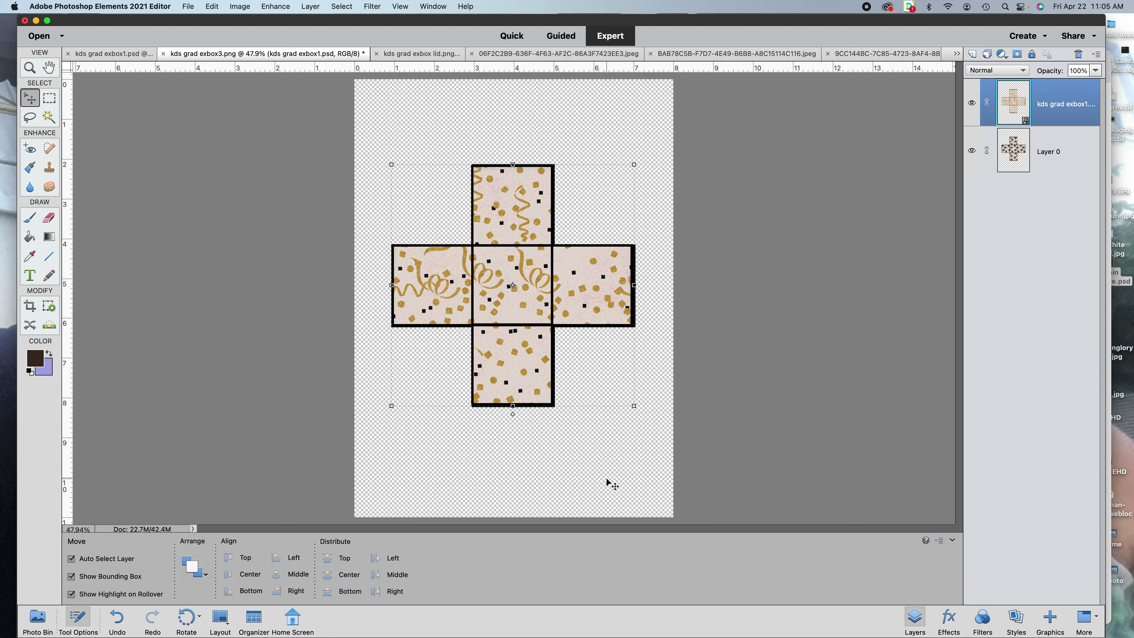
- Enlarge the confetti layer slightly to 100.52% and nudge it up into line with the cross
{"action": "left_click", "coordinate": [635, 407]}
{"action": "left_click_drag", "start_coordinate": [635, 407], "coordinate": [636, 409]}
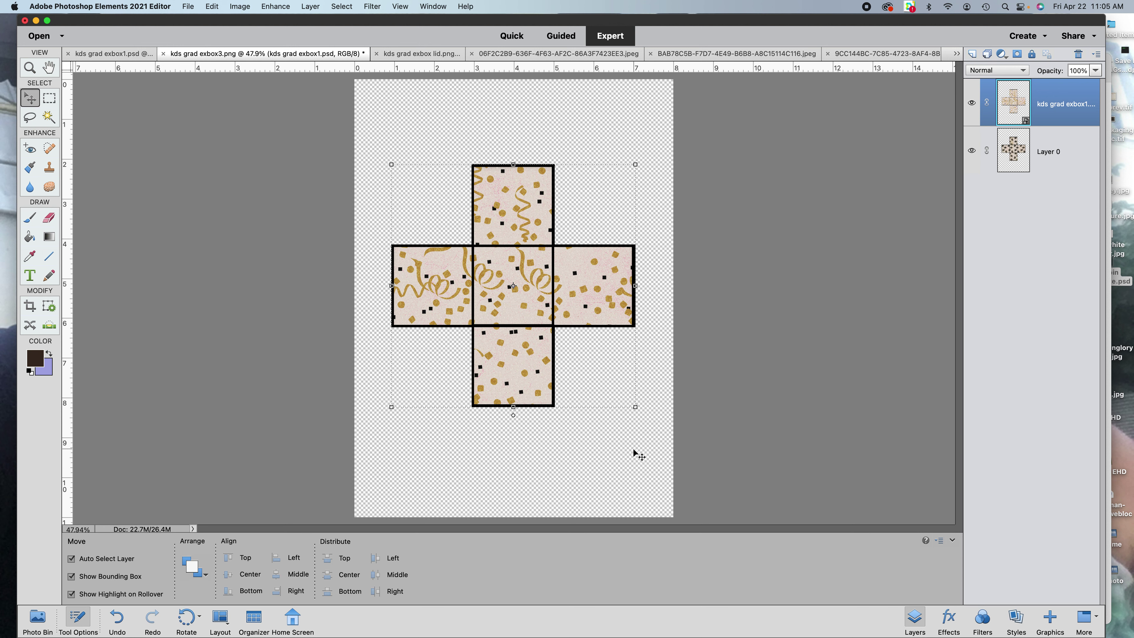
{"action": "key", "text": "Up"}
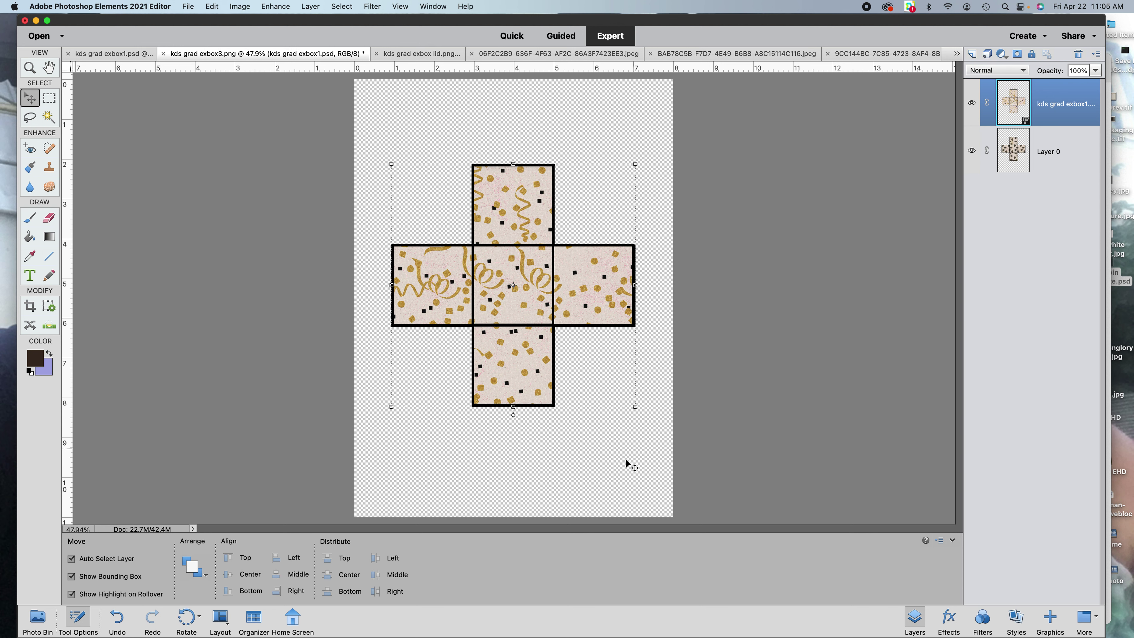
{"action": "left_click", "coordinate": [636, 477]}
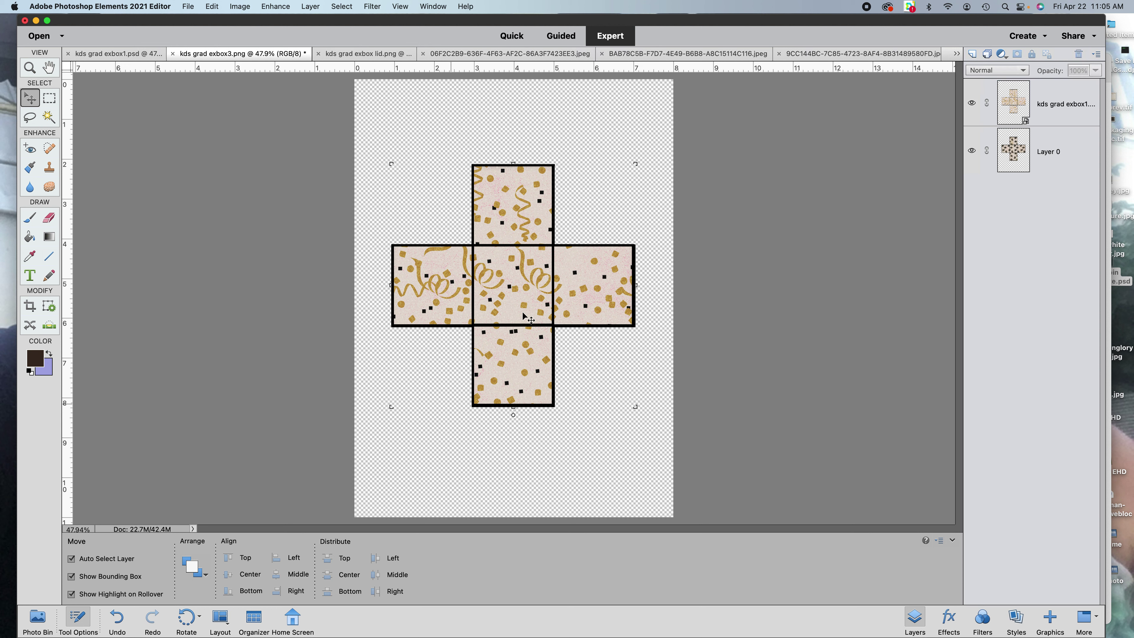
{"action": "left_click", "coordinate": [212, 6]}
- Cancel the Save As for kds grad exbox3.png and show the open-file thumbnails
{"action": "mouse_move", "coordinate": [188, 6]}
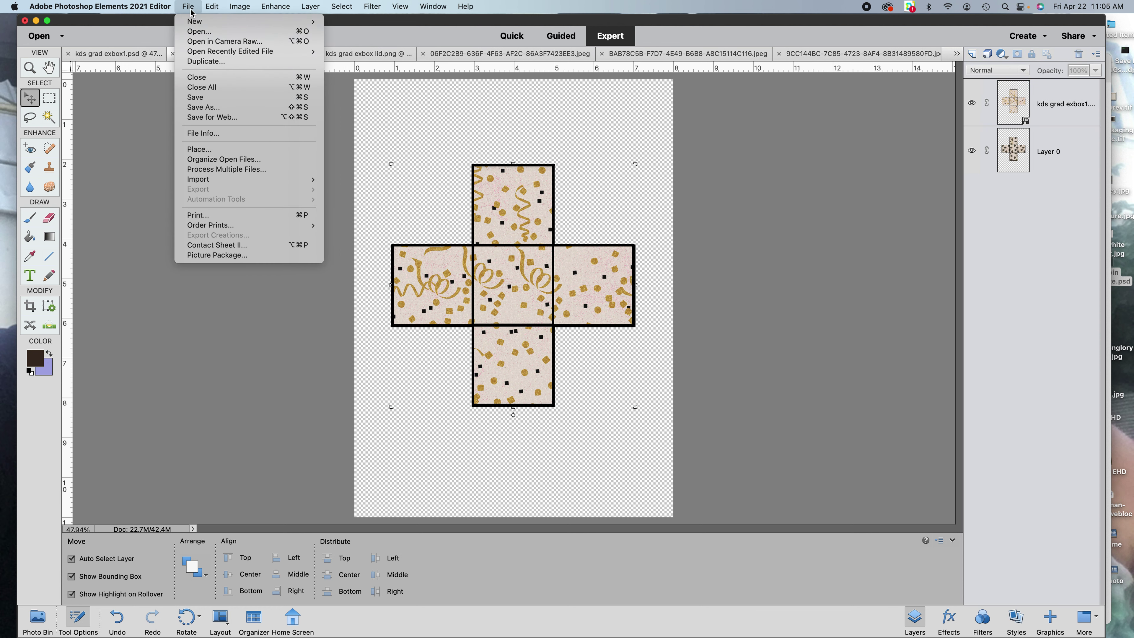
{"action": "left_click", "coordinate": [203, 108]}
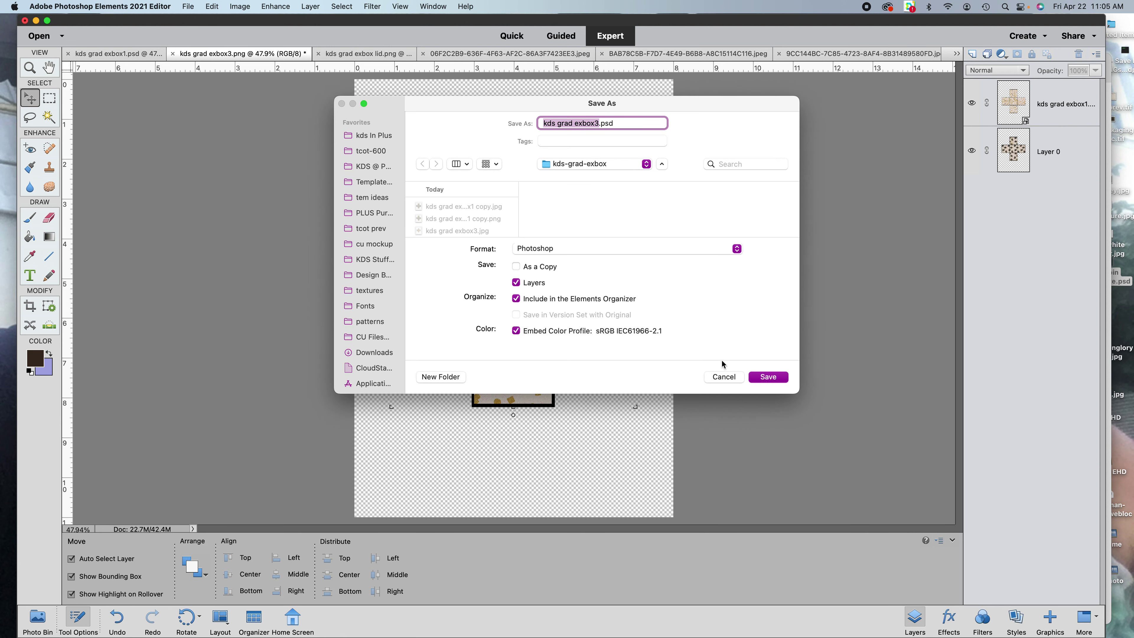
{"action": "left_click", "coordinate": [724, 377]}
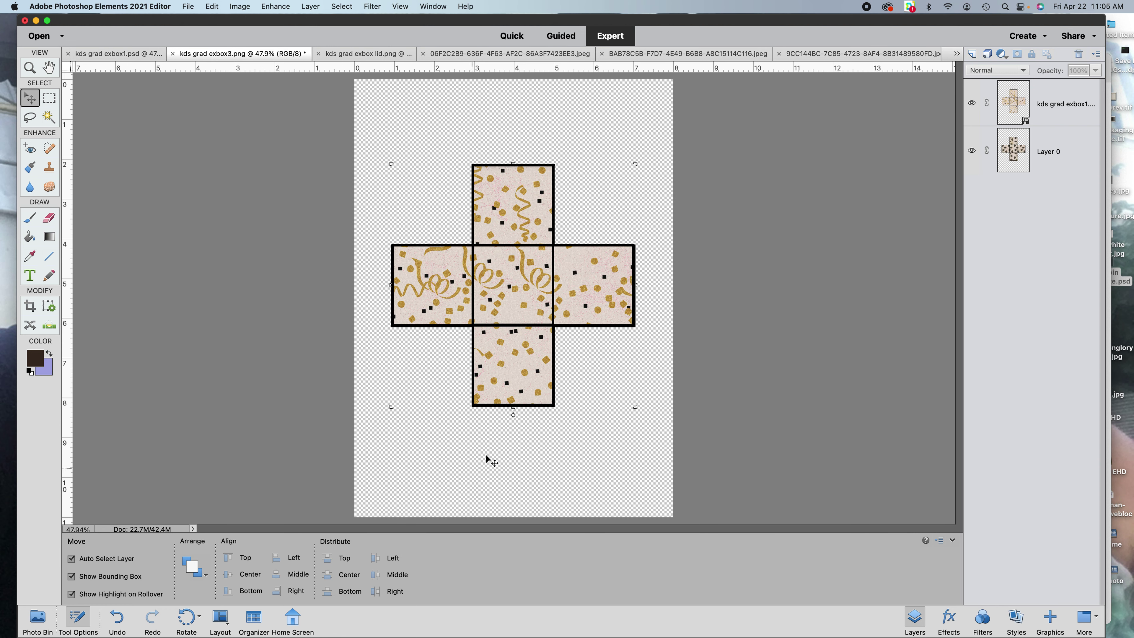
{"action": "left_click", "coordinate": [38, 619]}
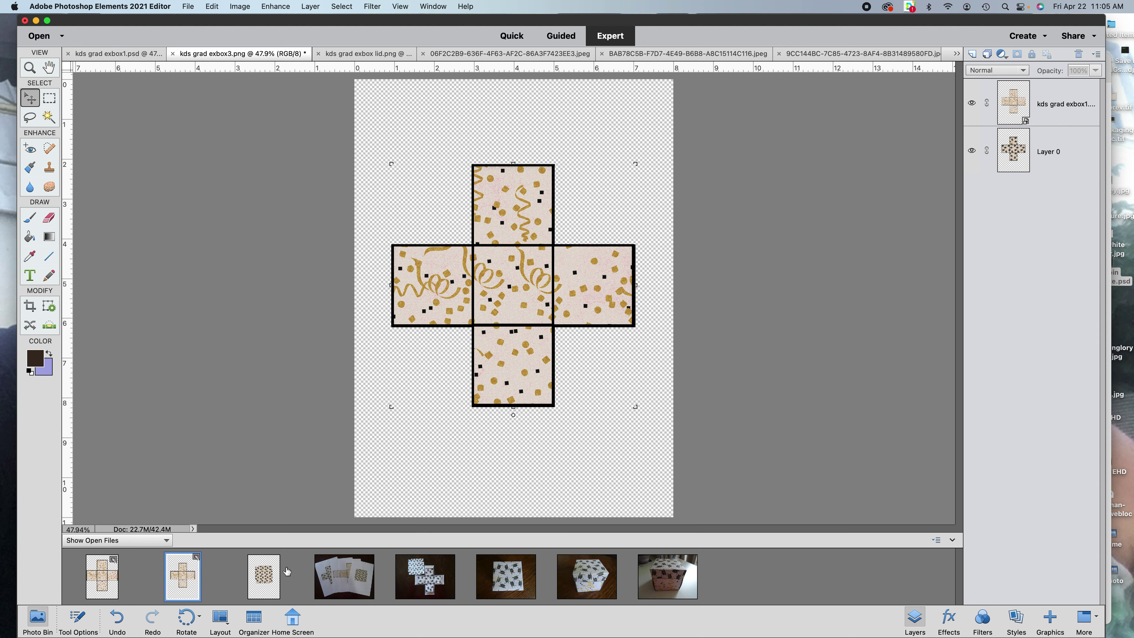
- Switch to kds grad exbox lid.png, then view the 822AE634 assembled-box photo
{"action": "left_click", "coordinate": [262, 586]}
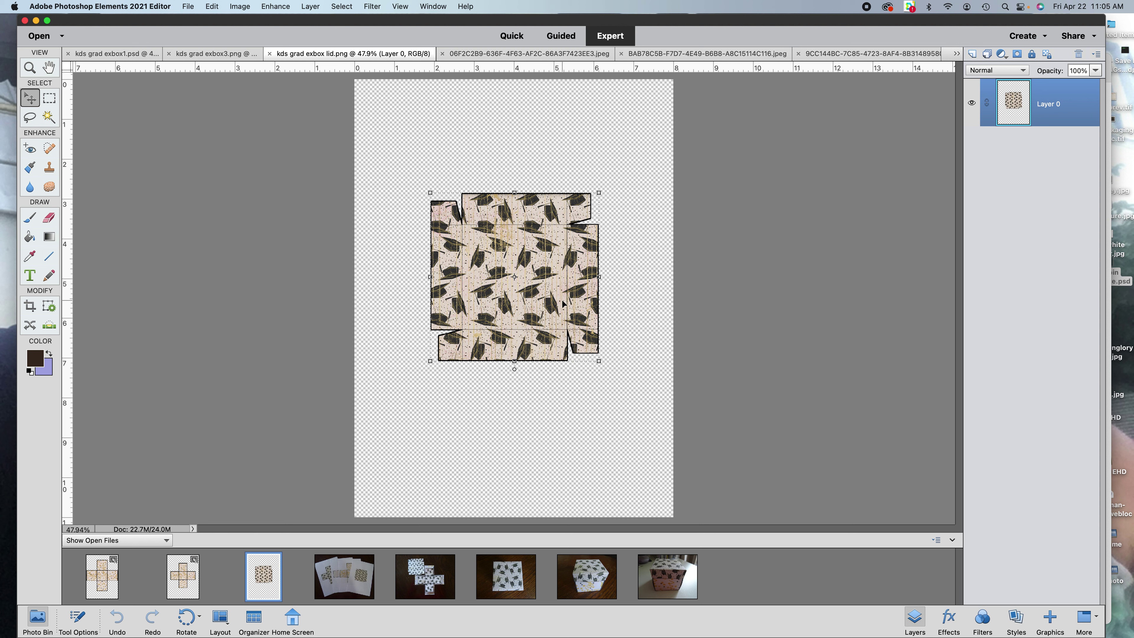
{"action": "left_click", "coordinate": [668, 578]}
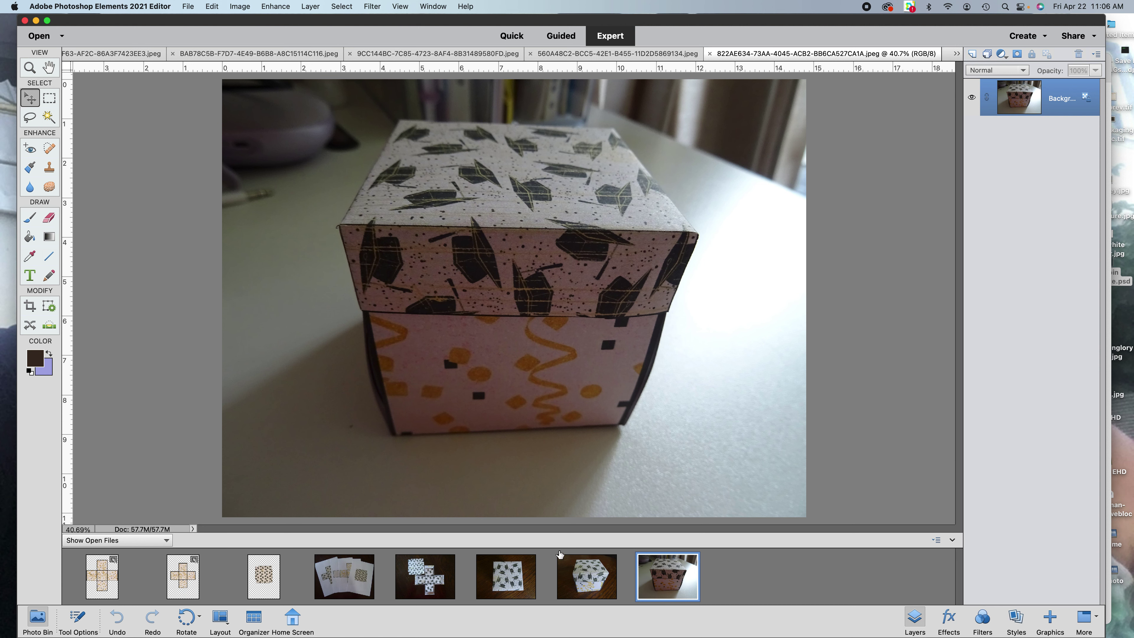
- View the brown-table box photo, then return to the kds grad exbox lid.png template
{"action": "left_click", "coordinate": [578, 575]}
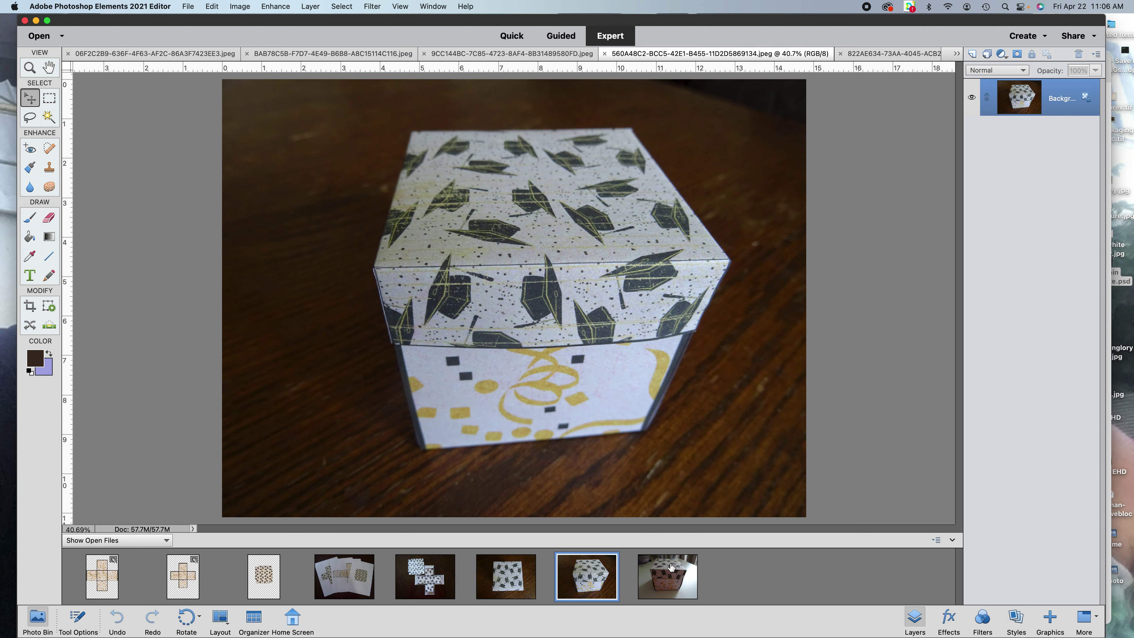
{"action": "left_click", "coordinate": [266, 583]}
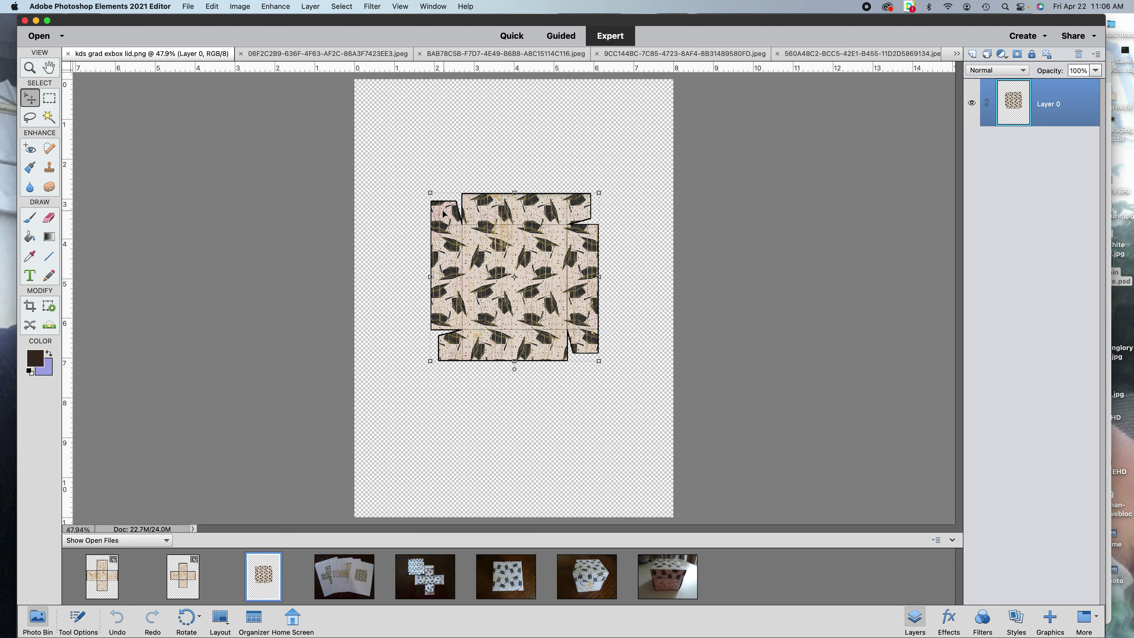
- Scale the lid template proportionally to about 110%, commit it, and show the open files
{"action": "left_click_drag", "start_coordinate": [430, 193], "coordinate": [428, 191]}
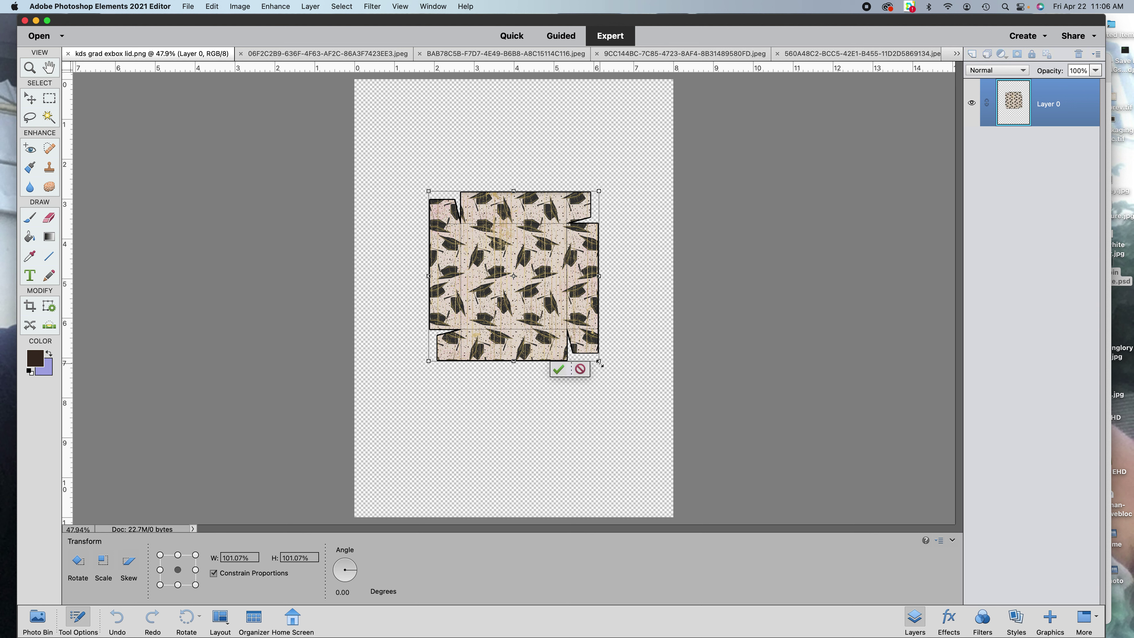
{"action": "left_click_drag", "start_coordinate": [599, 365], "coordinate": [613, 378]}
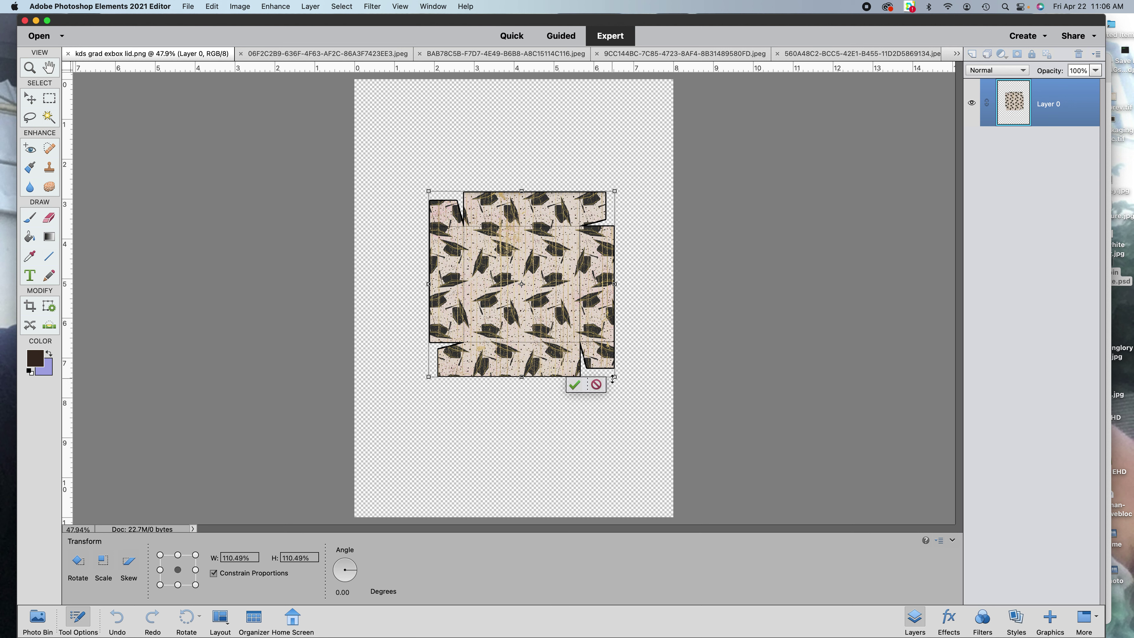
{"action": "left_click", "coordinate": [574, 385]}
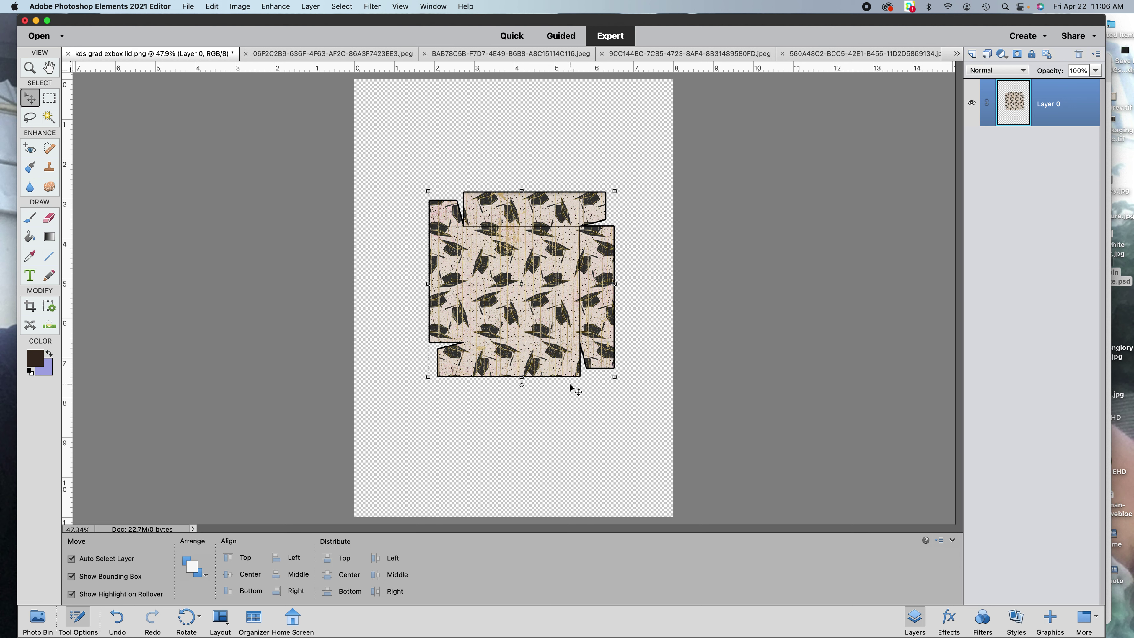
{"action": "left_click", "coordinate": [37, 618]}
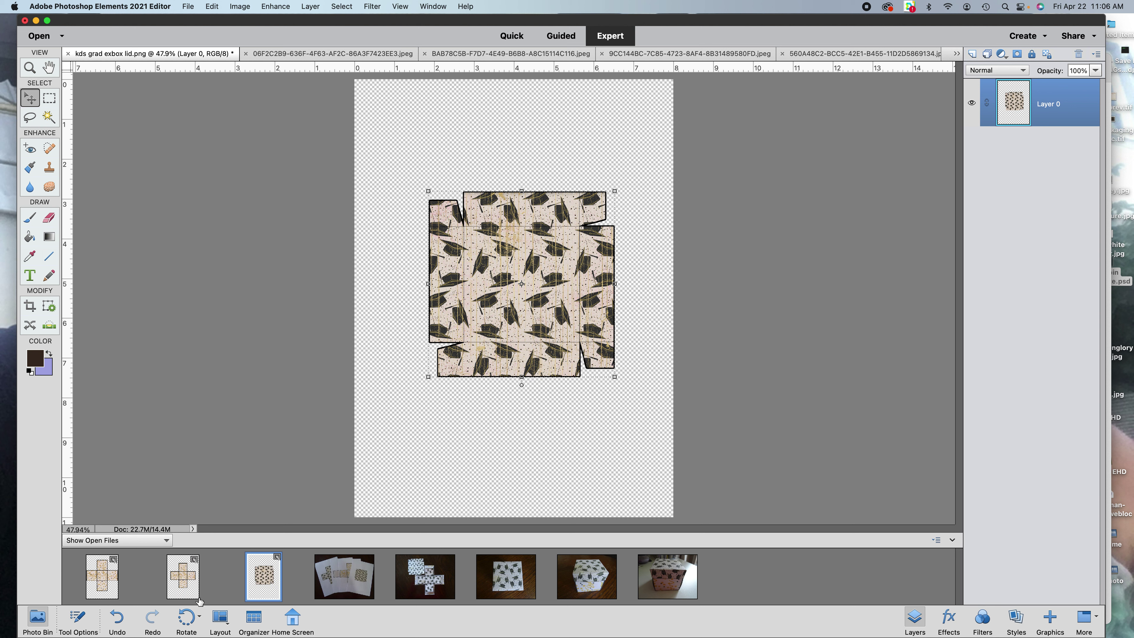
{"action": "left_click_drag", "start_coordinate": [185, 576], "coordinate": [521, 360]}
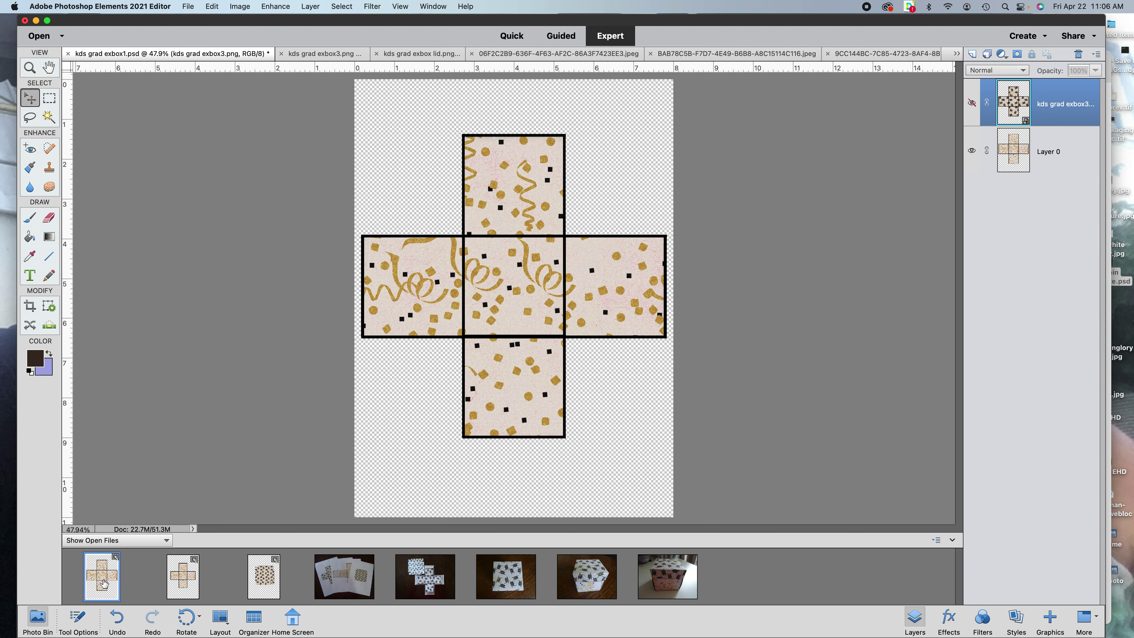
- Copy the lid template into kds grad exbox1.psd at 76% opacity, centred over the confetti cross
{"action": "left_click_drag", "start_coordinate": [264, 580], "coordinate": [478, 430]}
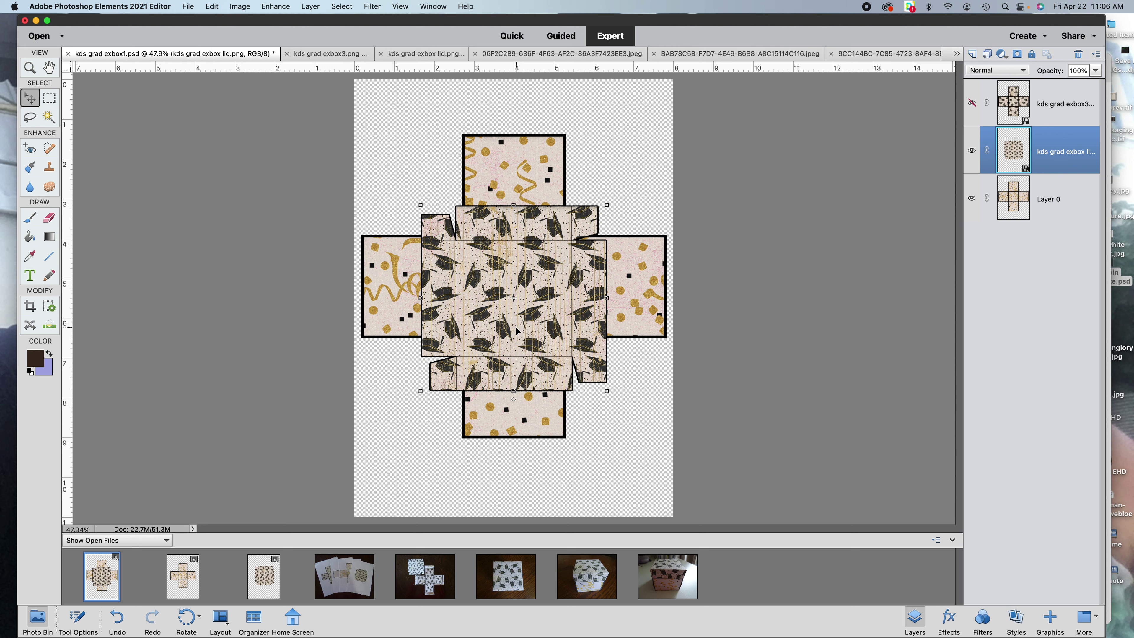
{"action": "left_click", "coordinate": [1096, 70]}
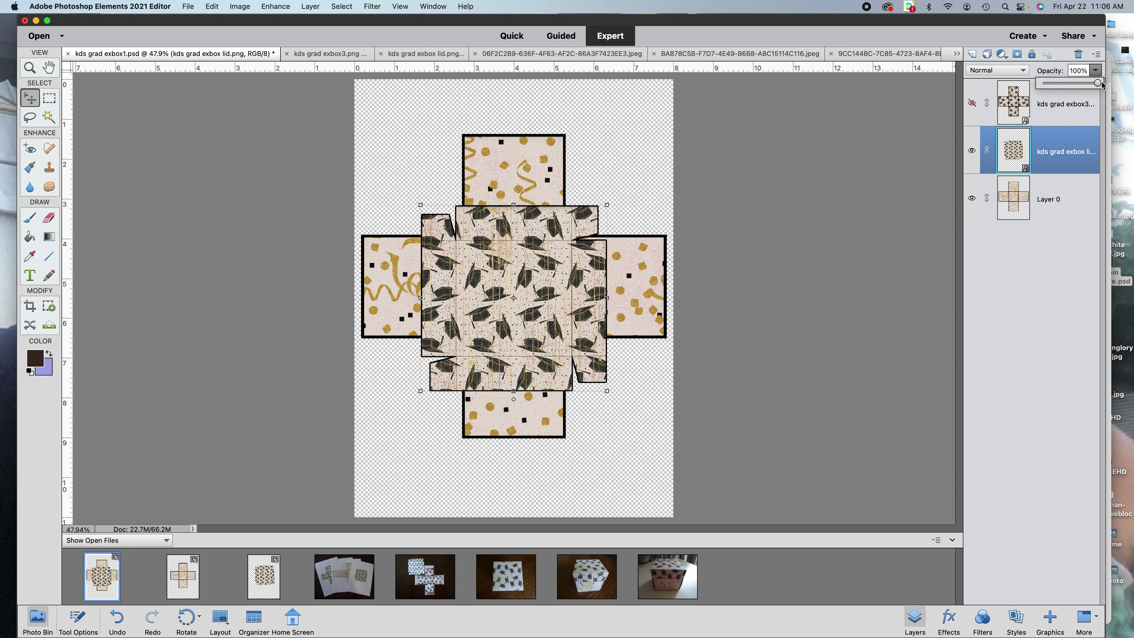
{"action": "left_click_drag", "start_coordinate": [1099, 84], "coordinate": [1086, 85]}
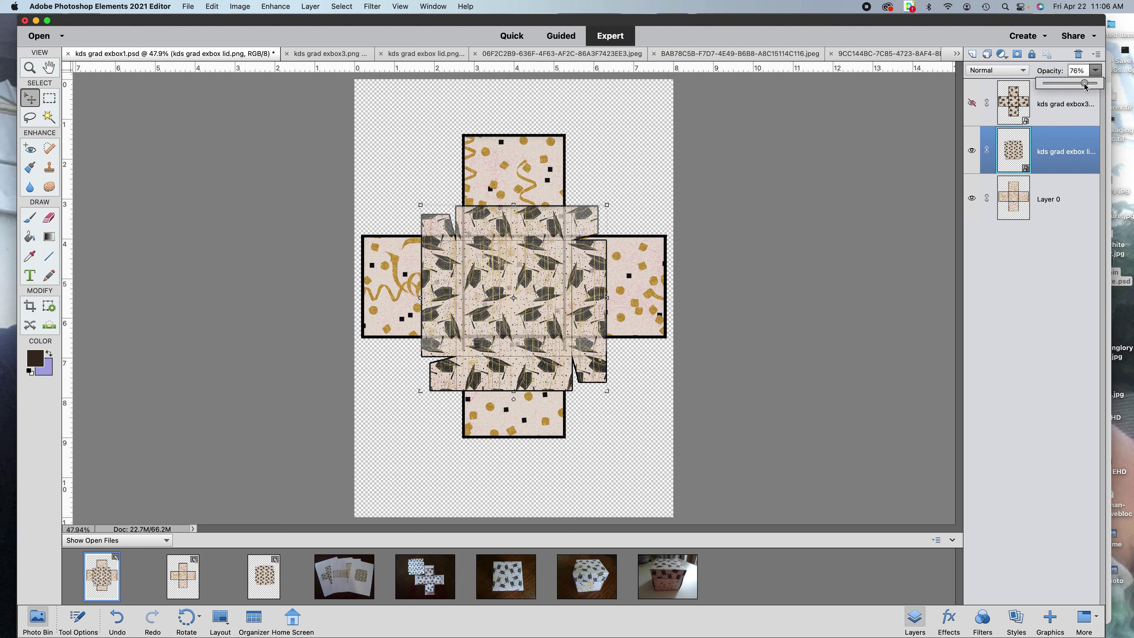
{"action": "left_click_drag", "start_coordinate": [570, 323], "coordinate": [570, 312]}
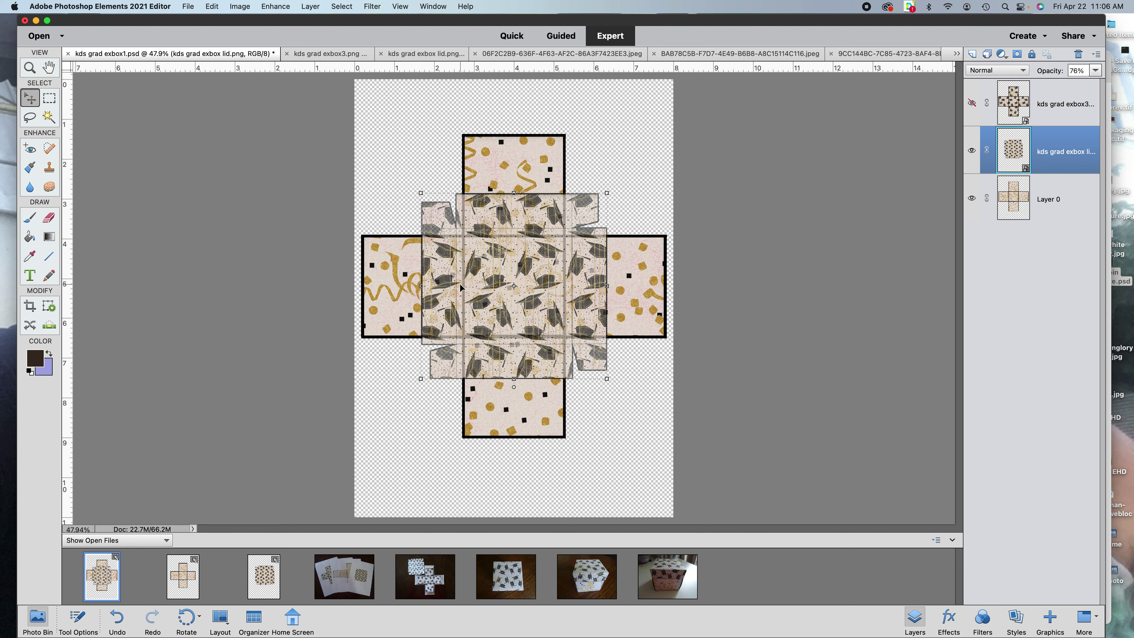
- Scale the lid to about 96% over the box base, commit, then delete the lid layer
{"action": "left_click_drag", "start_coordinate": [420, 194], "coordinate": [424, 196]}
{"action": "left_click_drag", "start_coordinate": [608, 379], "coordinate": [604, 376]}
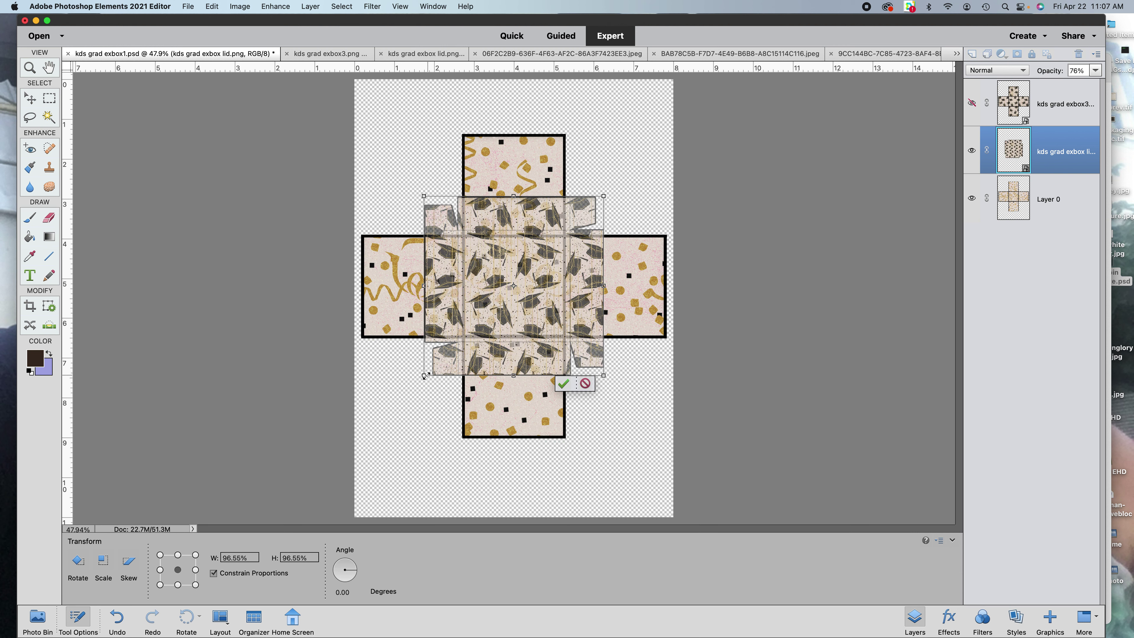
{"action": "left_click_drag", "start_coordinate": [426, 377], "coordinate": [427, 375]}
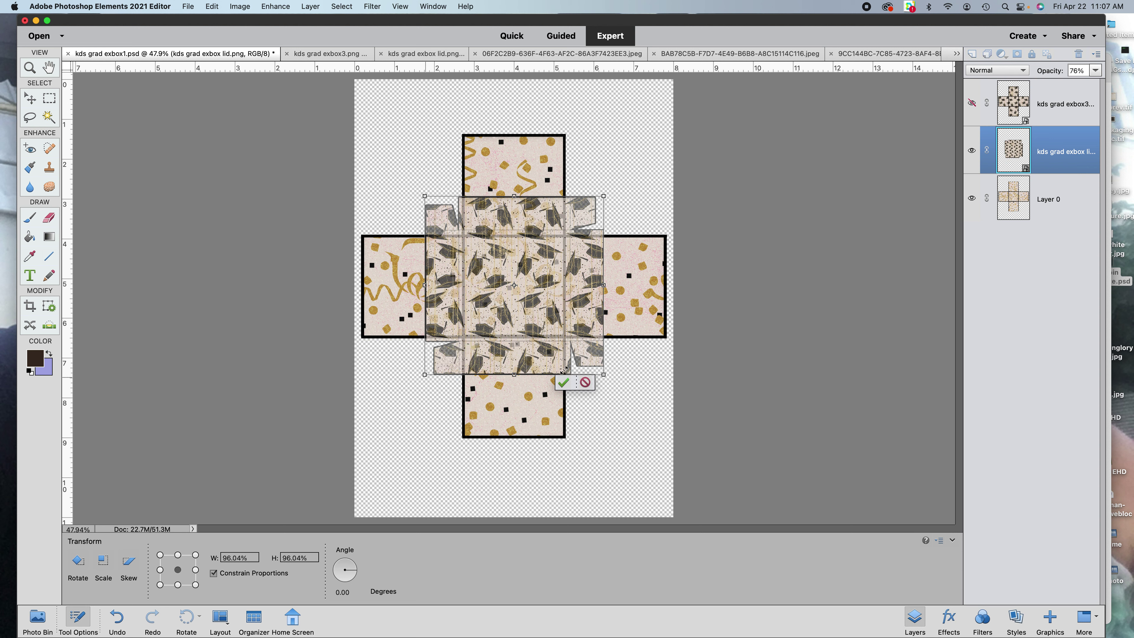
{"action": "left_click", "coordinate": [563, 382]}
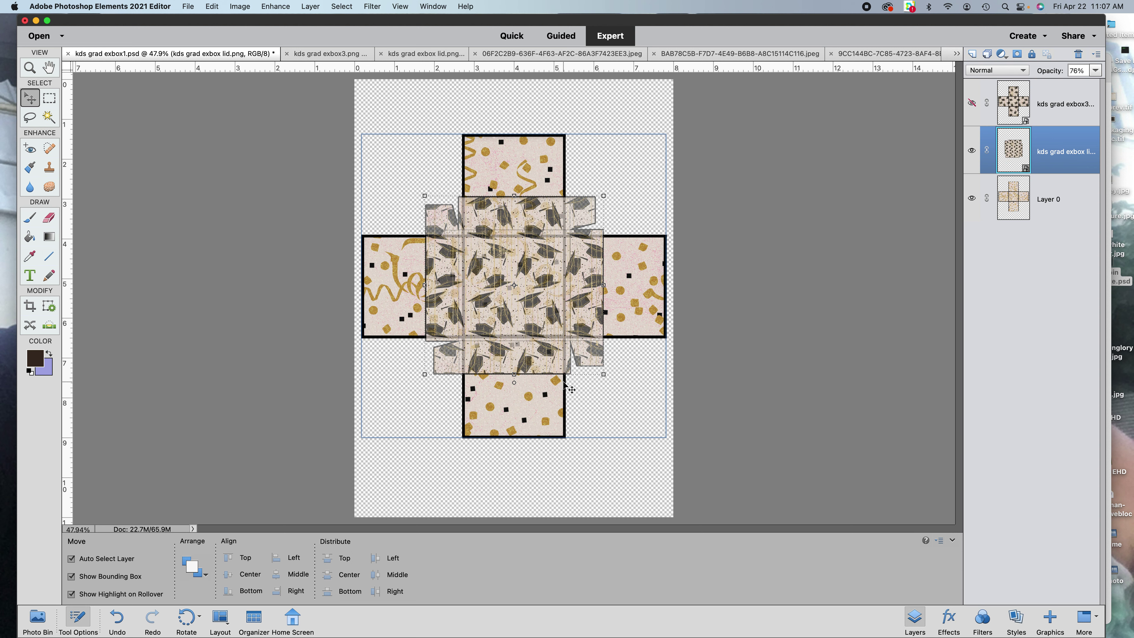
{"action": "key", "text": "BackSpace"}
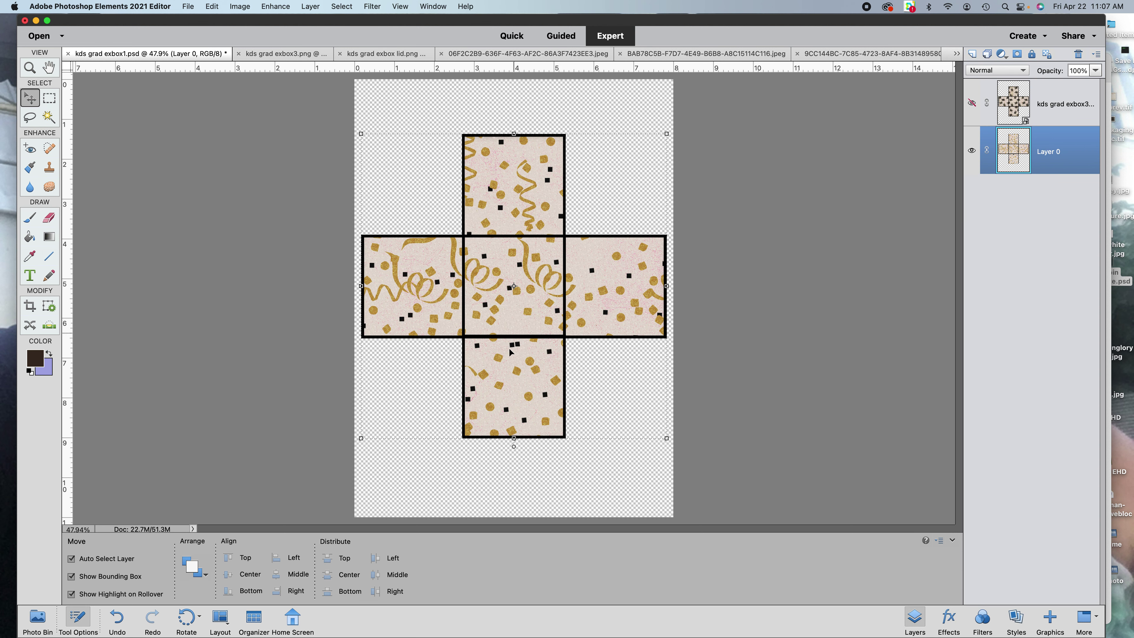
- Show the Photo Bin with thumbnails of every open file beside the exbox1 base
{"action": "left_click", "coordinate": [38, 618]}
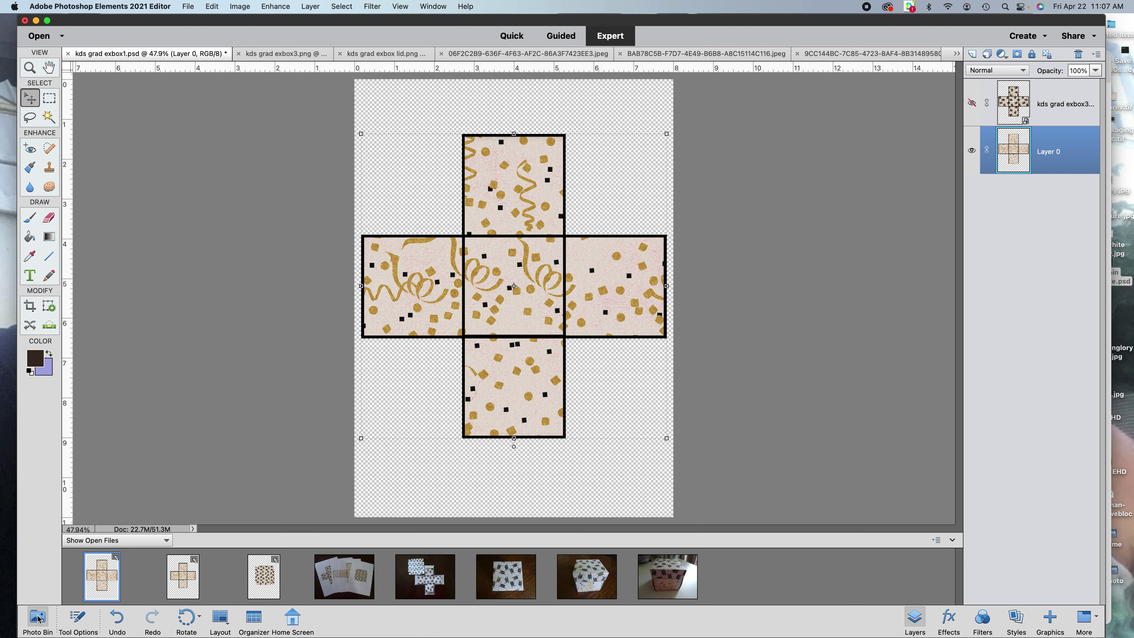